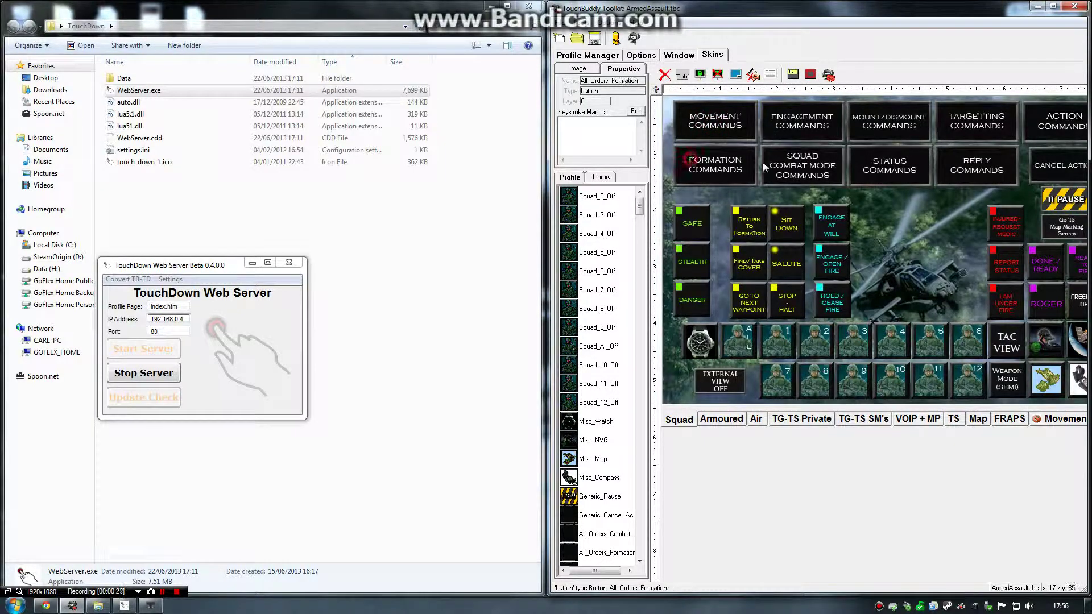
Inspect the macros of the combat mode, Engage At Will and Stealth buttons (Stealth: 7, PAUSE 500, 1, PAUSE 200).
{"action": "left_click", "coordinate": [802, 176]}
{"action": "left_click", "coordinate": [830, 225]}
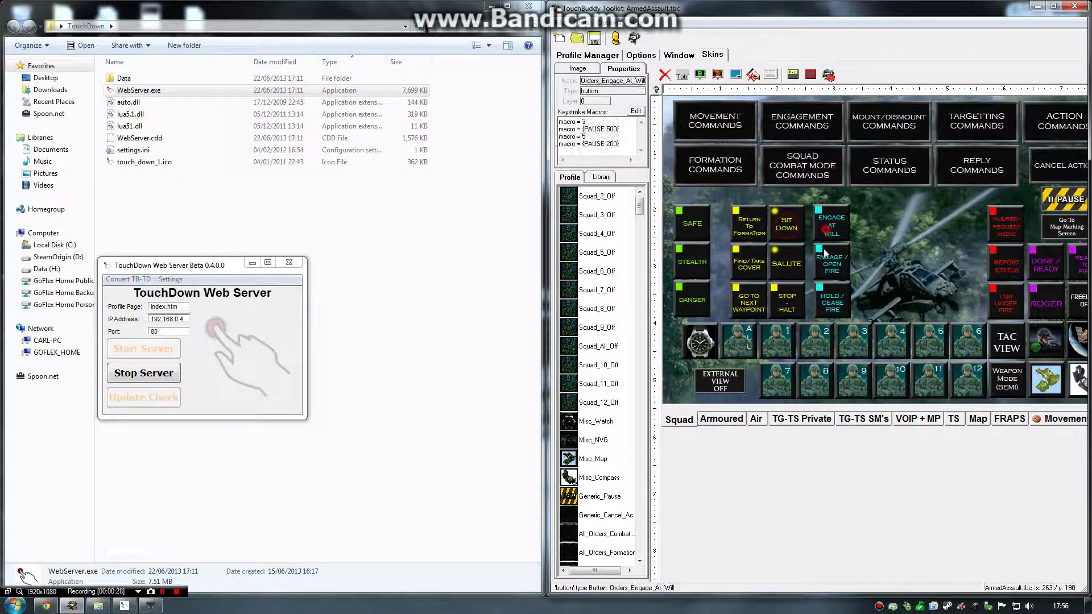
{"action": "left_click", "coordinate": [758, 254]}
{"action": "left_click", "coordinate": [692, 273]}
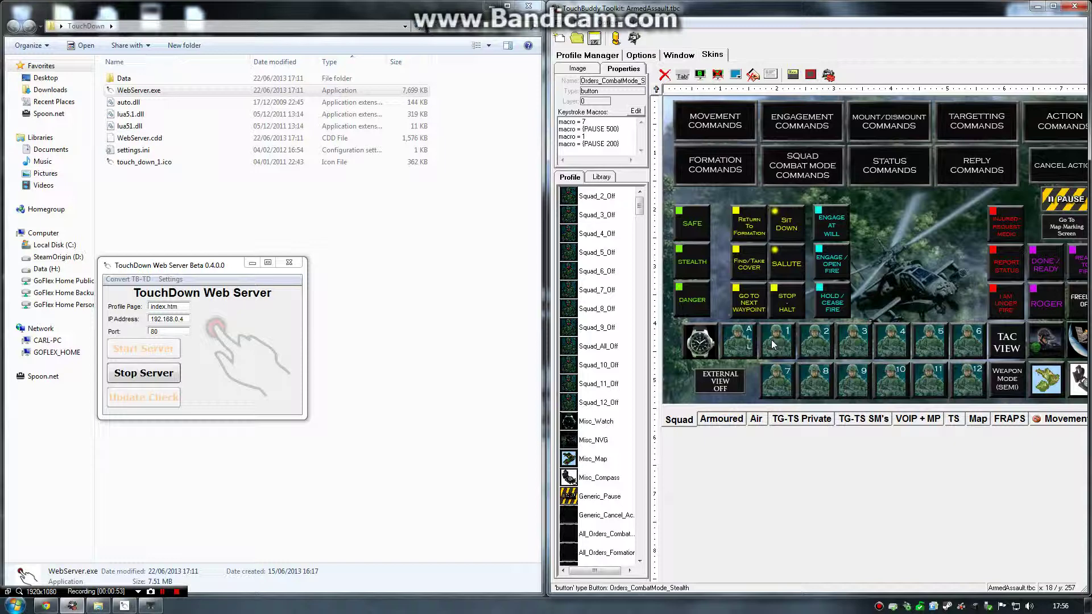
Open Squad_All_Off in the Button Editor, read the Predefined Key List help, then close the help.
{"action": "double_click", "coordinate": [741, 343]}
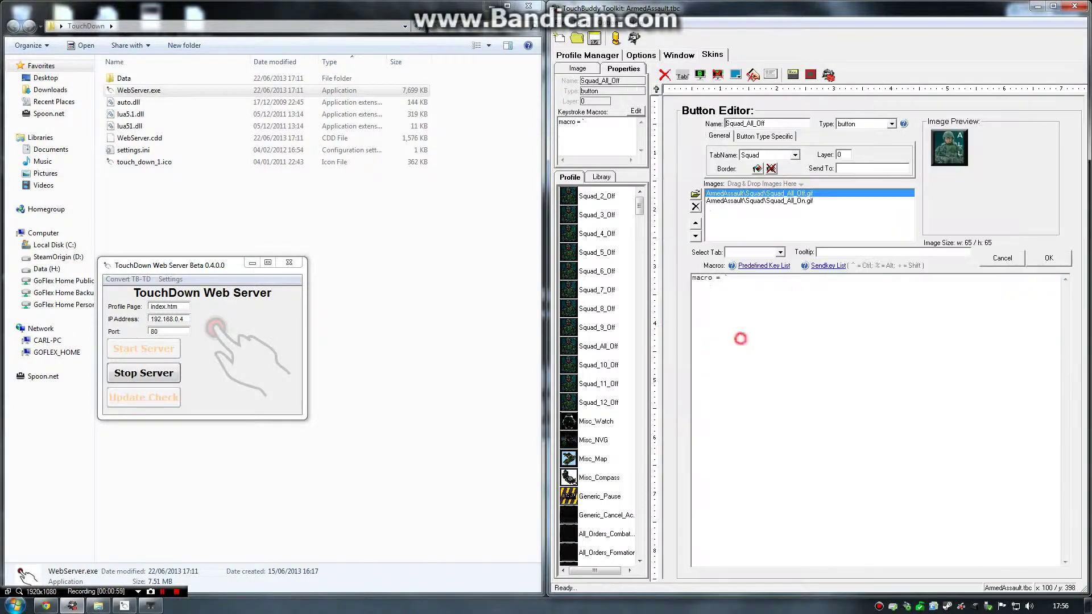
{"action": "left_click", "coordinate": [765, 266]}
{"action": "left_click", "coordinate": [793, 373]}
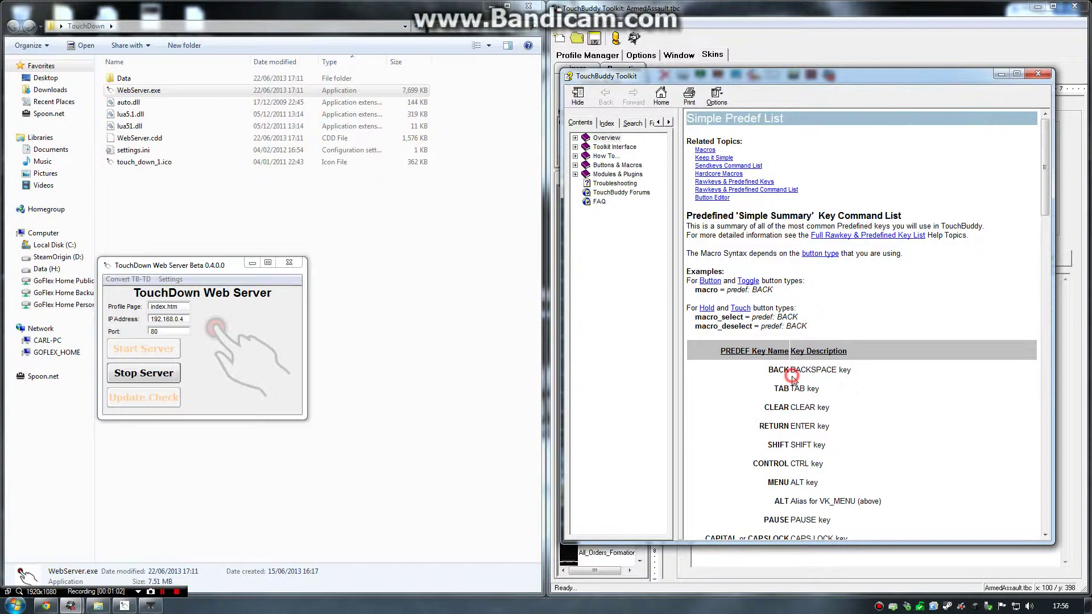
{"action": "scroll", "coordinate": [793, 371], "scroll_direction": "down", "scroll_amount": 5}
{"action": "scroll", "coordinate": [793, 371], "scroll_direction": "up", "scroll_amount": 5}
{"action": "left_click_drag", "start_coordinate": [751, 317], "coordinate": [799, 318]}
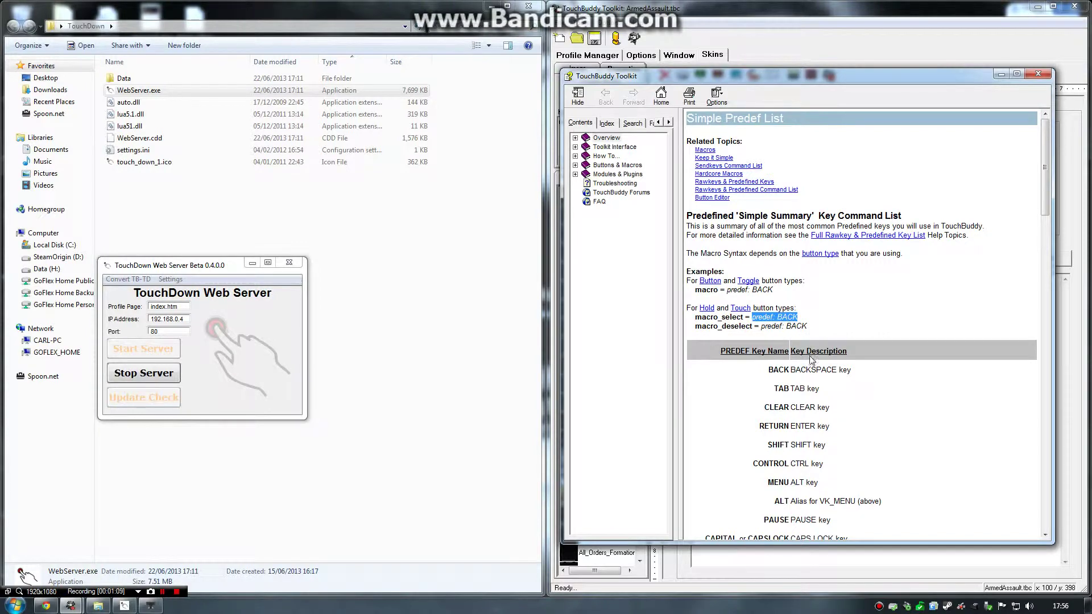
{"action": "scroll", "coordinate": [812, 364], "scroll_direction": "down", "scroll_amount": 3}
{"action": "scroll", "coordinate": [812, 368], "scroll_direction": "down", "scroll_amount": 8}
{"action": "left_click", "coordinate": [1038, 73]}
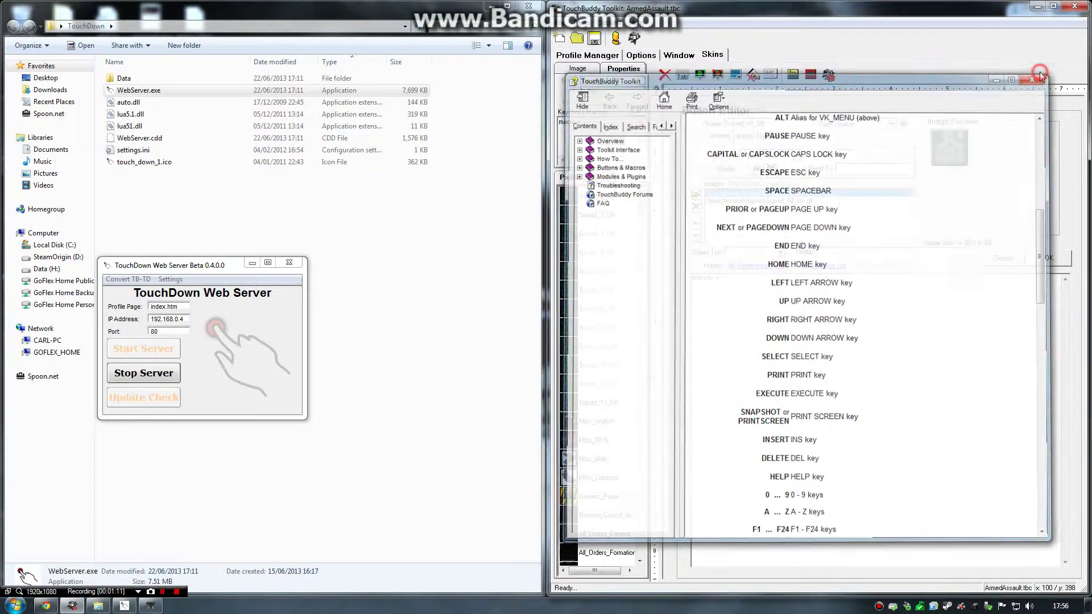
Launch Chrome, search 'touchdown readme' and open the TouchDown WebServer Beta Readme result.
{"action": "left_click", "coordinate": [17, 605]}
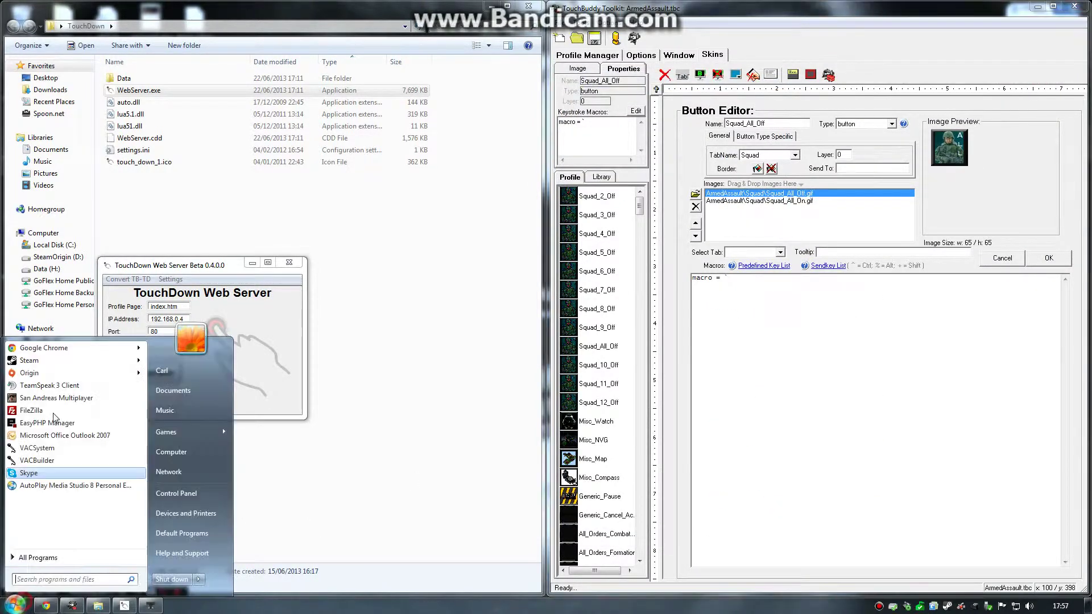
{"action": "left_click", "coordinate": [57, 348]}
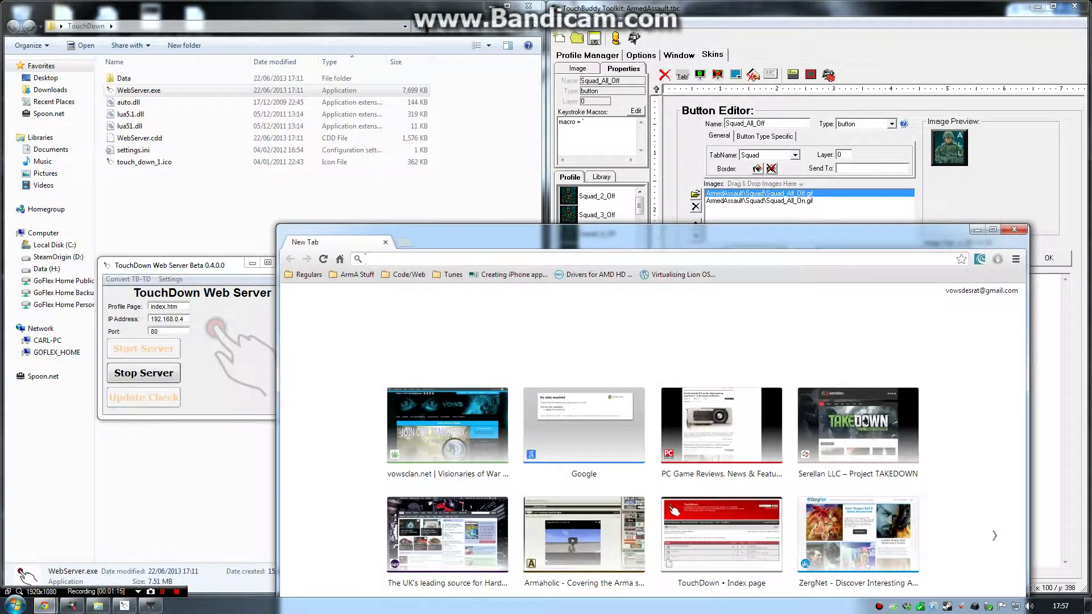
{"action": "type", "text": "touch"}
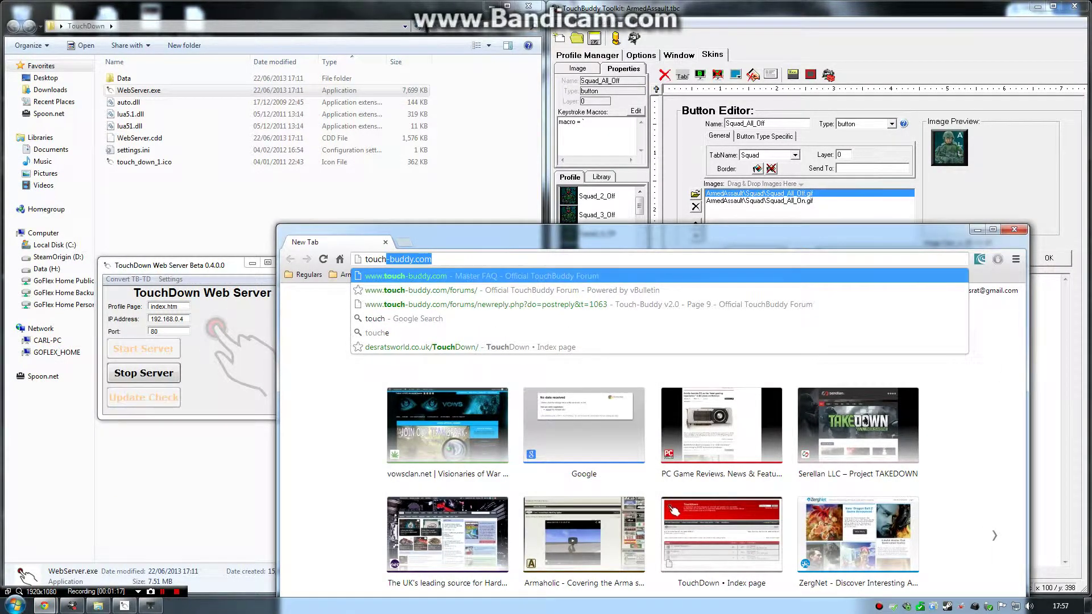
{"action": "type", "text": "down r"}
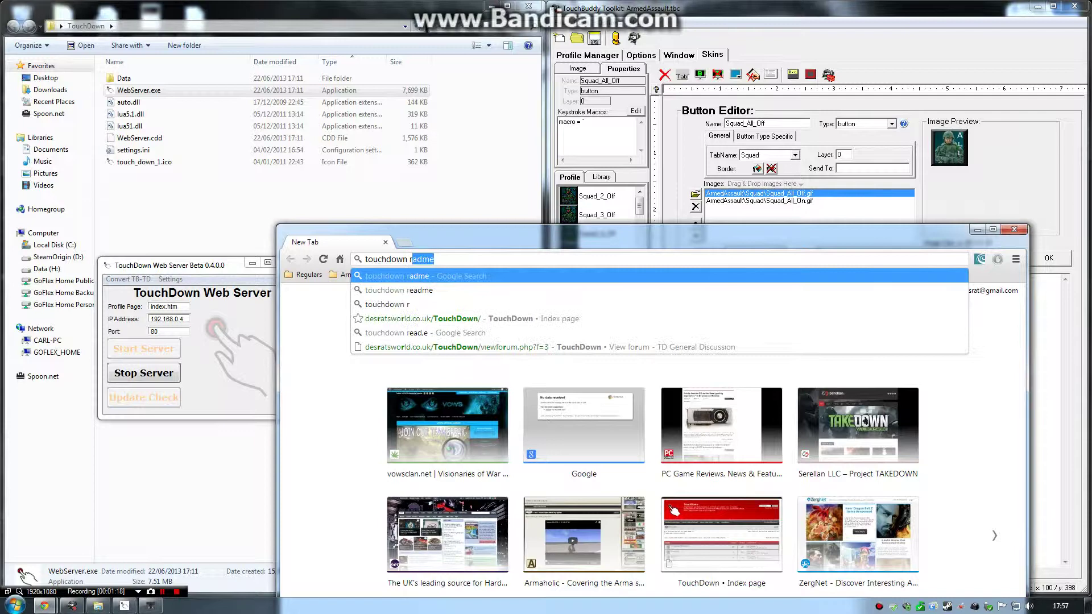
{"action": "type", "text": "eadme"}
{"action": "key", "text": "Return"}
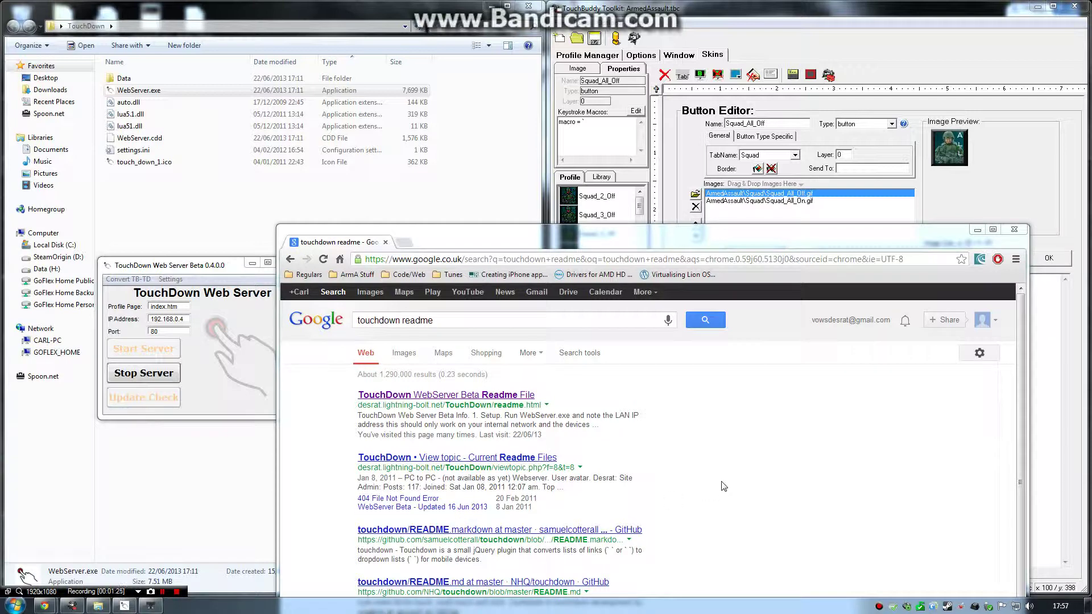
{"action": "left_click_drag", "start_coordinate": [776, 243], "coordinate": [794, 217]}
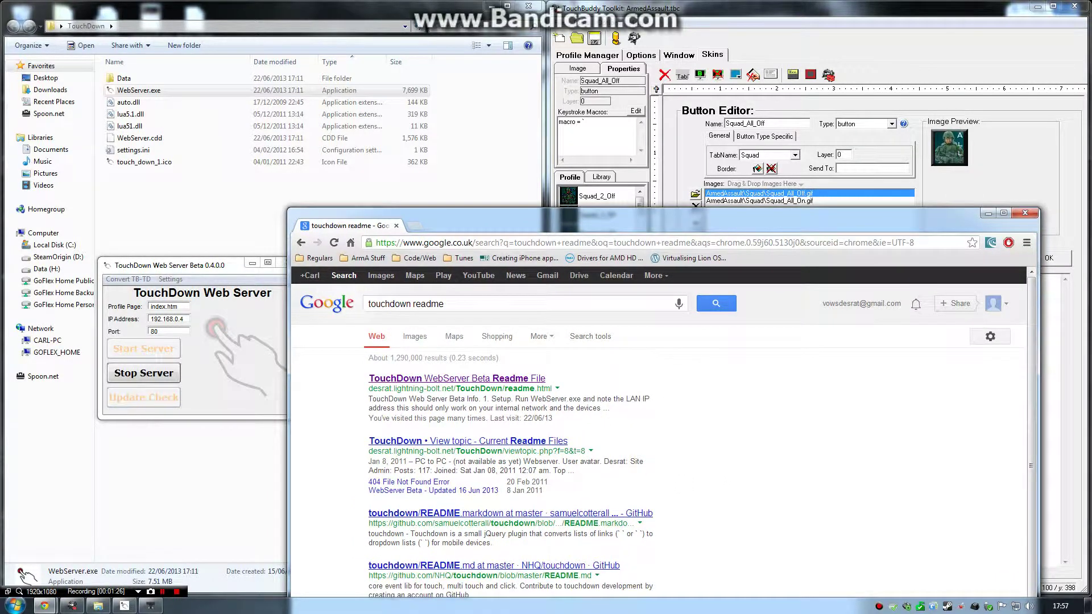
{"action": "left_click", "coordinate": [435, 380]}
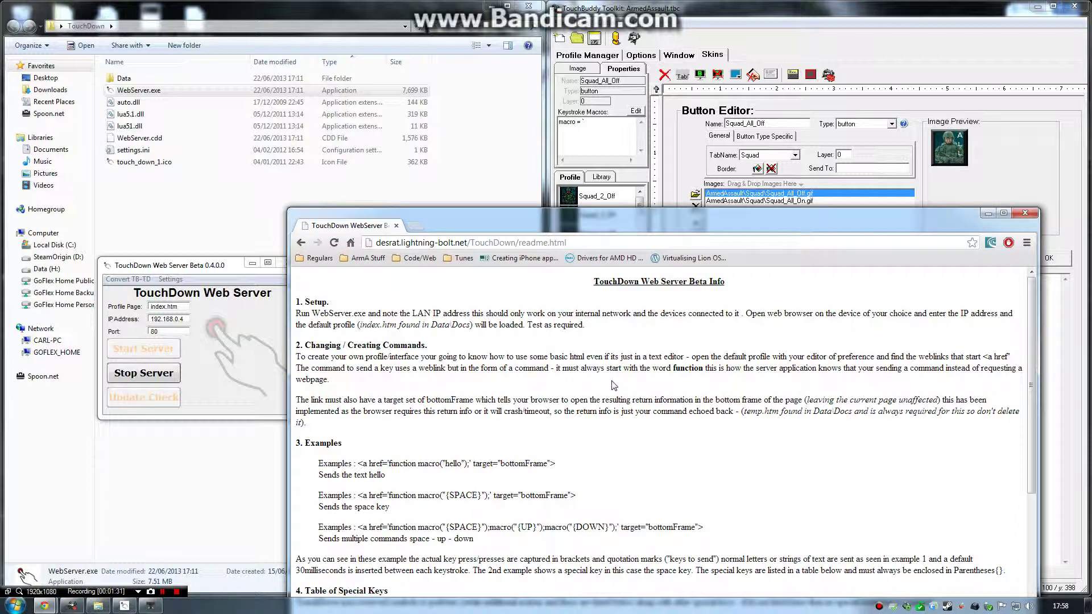
Change the readme address's domain to desratsworld.co.uk and load it.
{"action": "scroll", "coordinate": [613, 385], "scroll_direction": "down", "scroll_amount": 4}
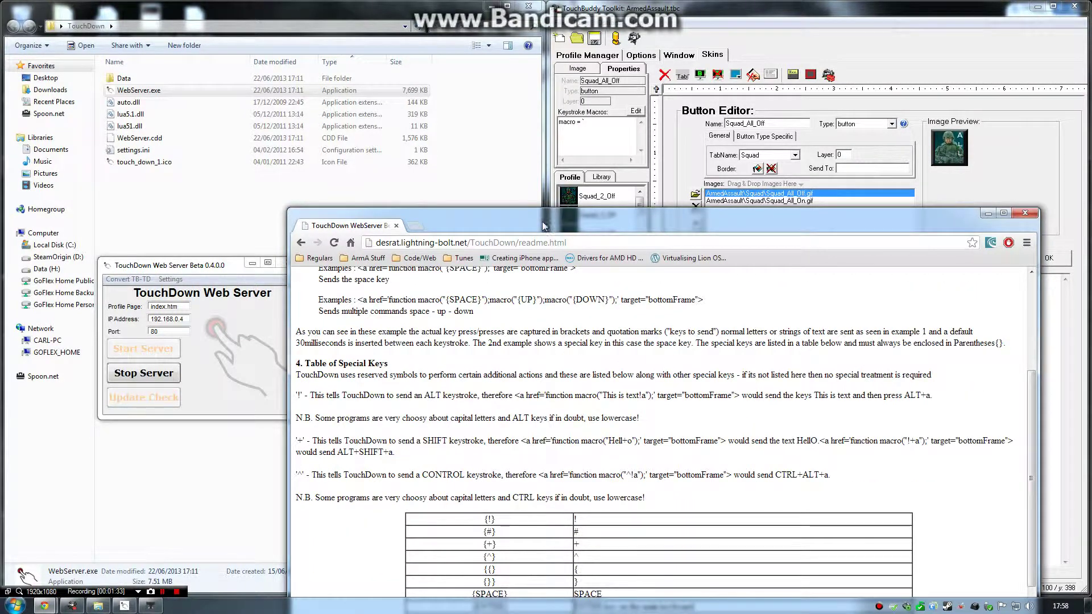
{"action": "left_click_drag", "start_coordinate": [542, 221], "coordinate": [526, 115]}
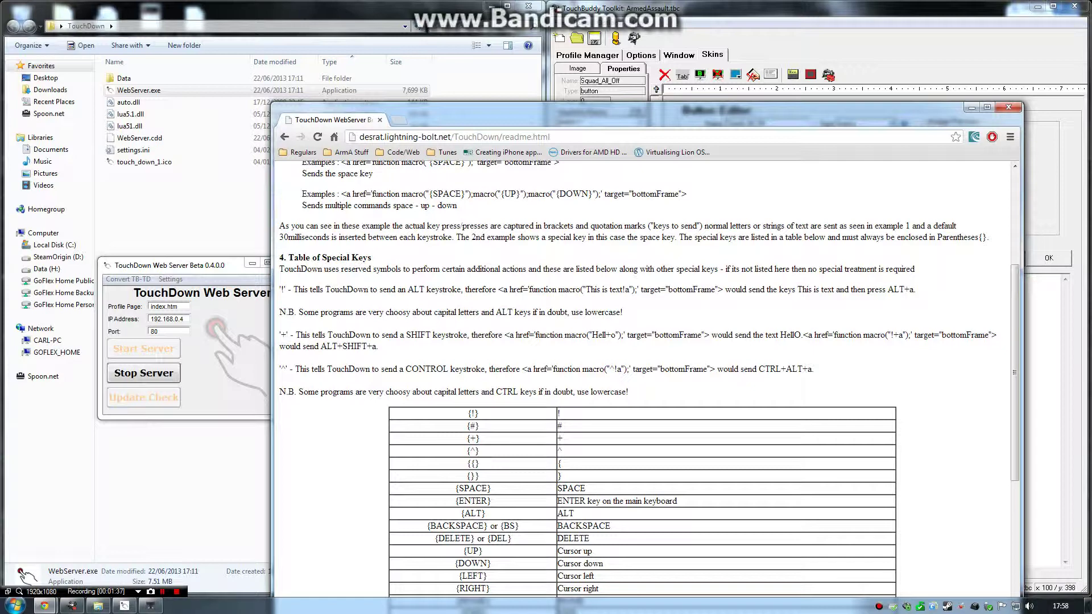
{"action": "left_click", "coordinate": [449, 138]}
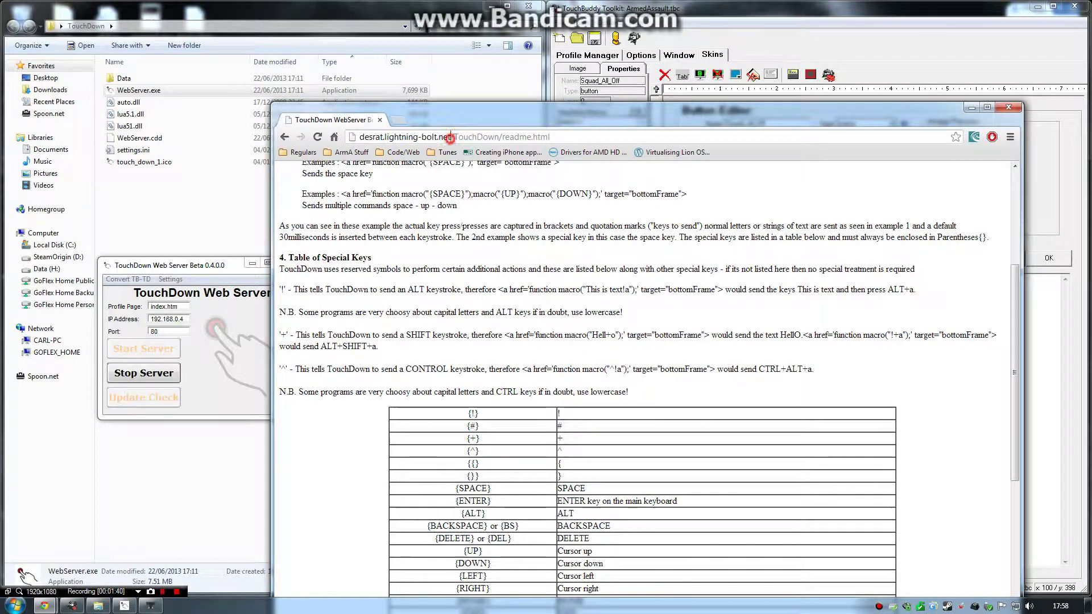
{"action": "left_click_drag", "start_coordinate": [449, 138], "coordinate": [387, 138]}
{"action": "type", "text": "s"}
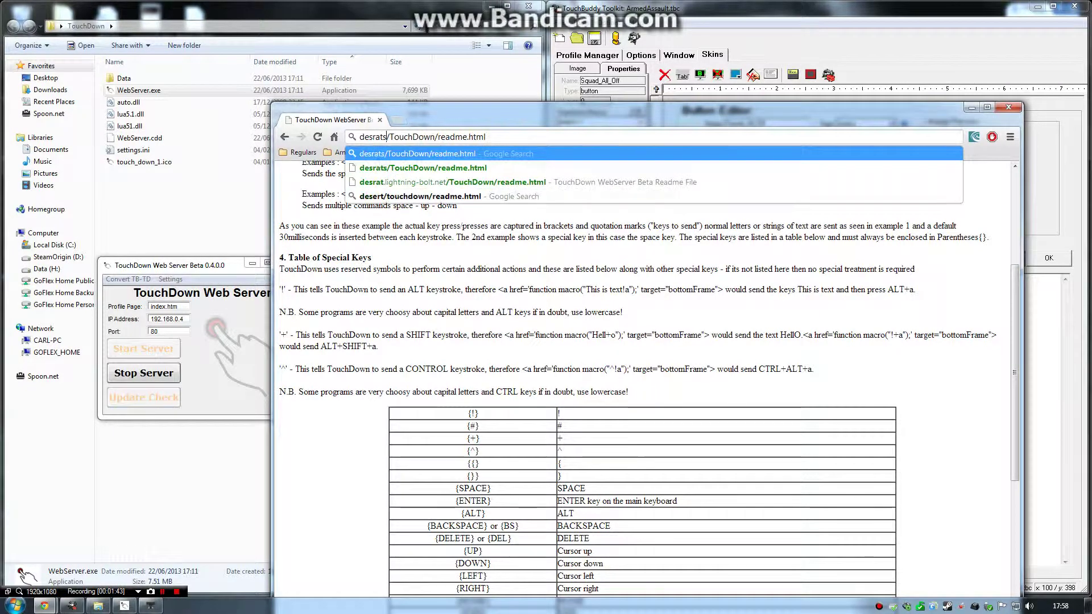
{"action": "type", "text": "world.co"}
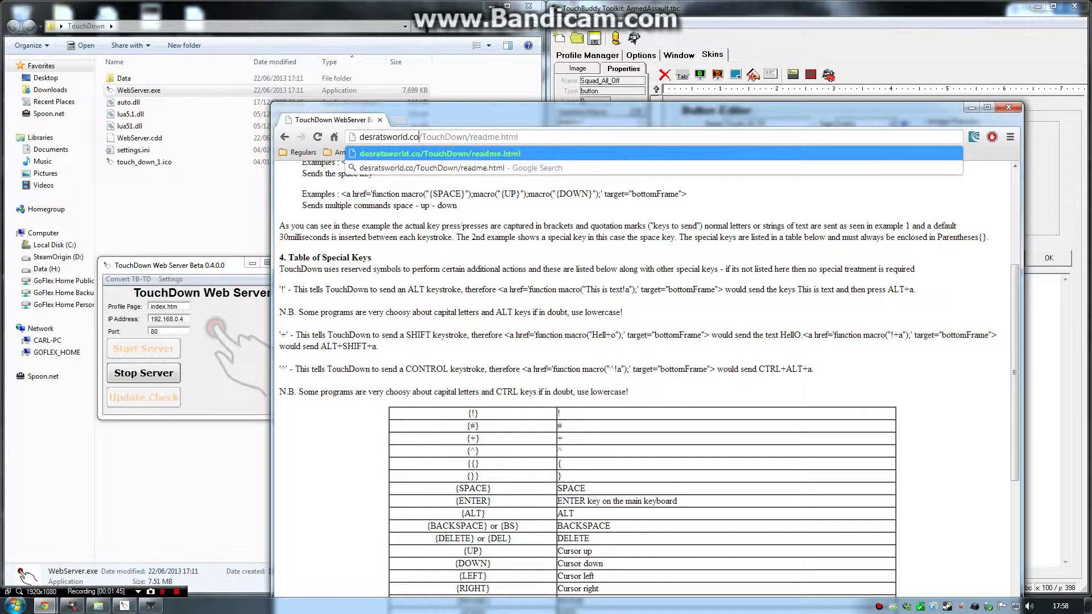
{"action": "type", "text": ".uk"}
{"action": "key", "text": "Return"}
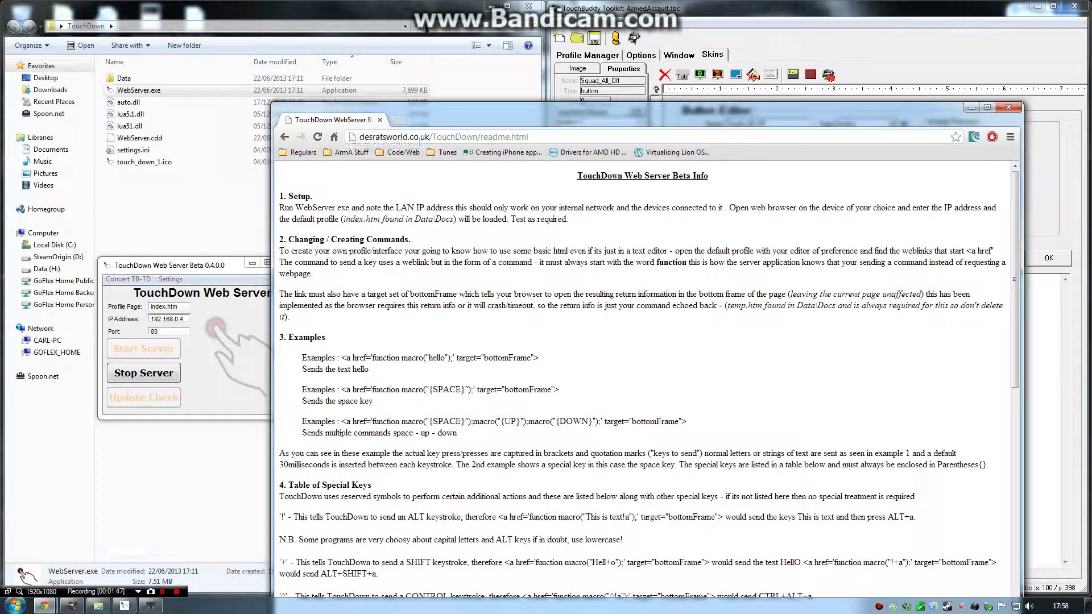
Scroll to the special keys table and highlight the {BACKSPACE} key code.
{"action": "scroll", "coordinate": [409, 363], "scroll_direction": "down", "scroll_amount": 7}
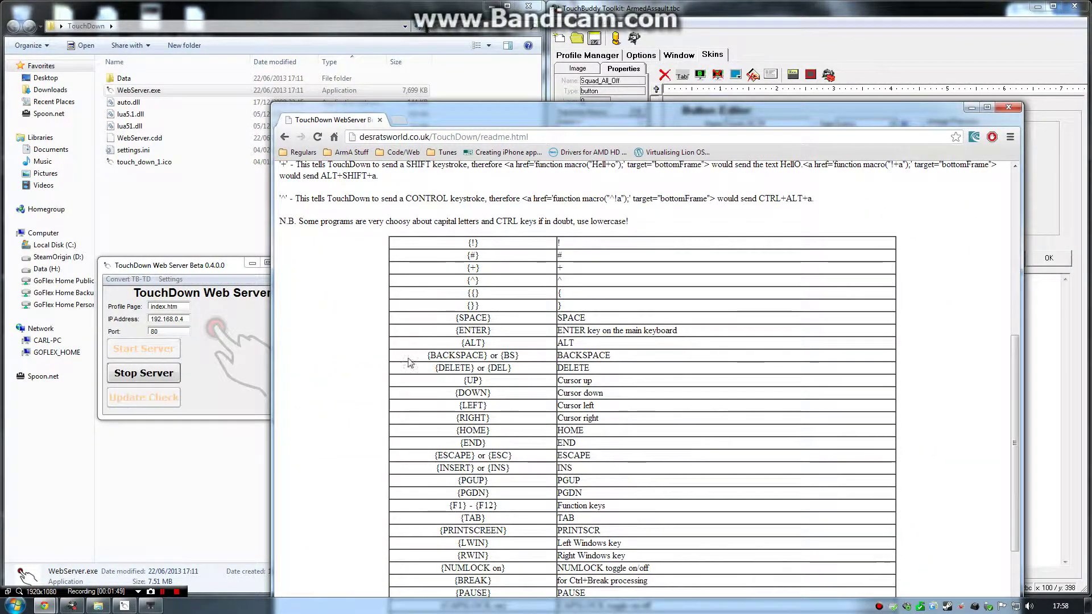
{"action": "left_click_drag", "start_coordinate": [618, 108], "coordinate": [449, 63]}
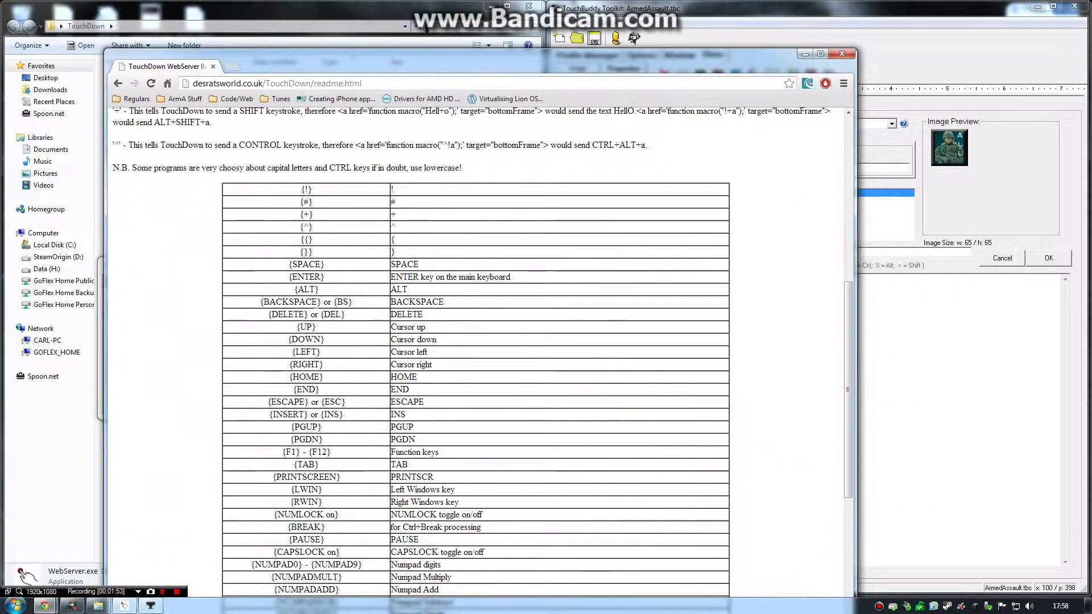
{"action": "left_click_drag", "start_coordinate": [259, 302], "coordinate": [322, 302]}
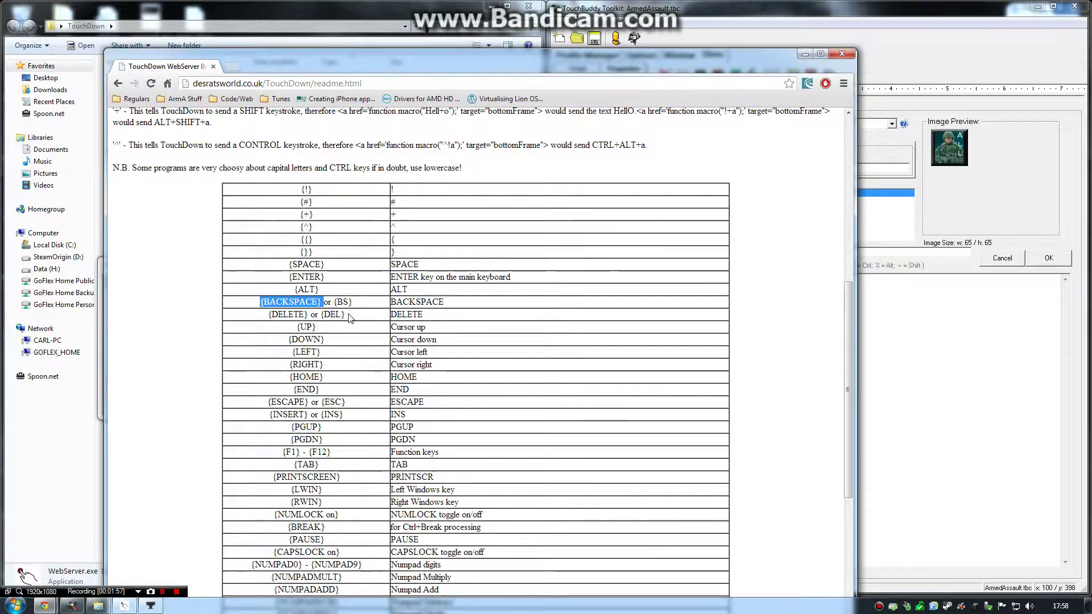
Highlight the {a down} and {a up} hold-and-release key syntax.
{"action": "scroll", "coordinate": [349, 317], "scroll_direction": "down", "scroll_amount": 5}
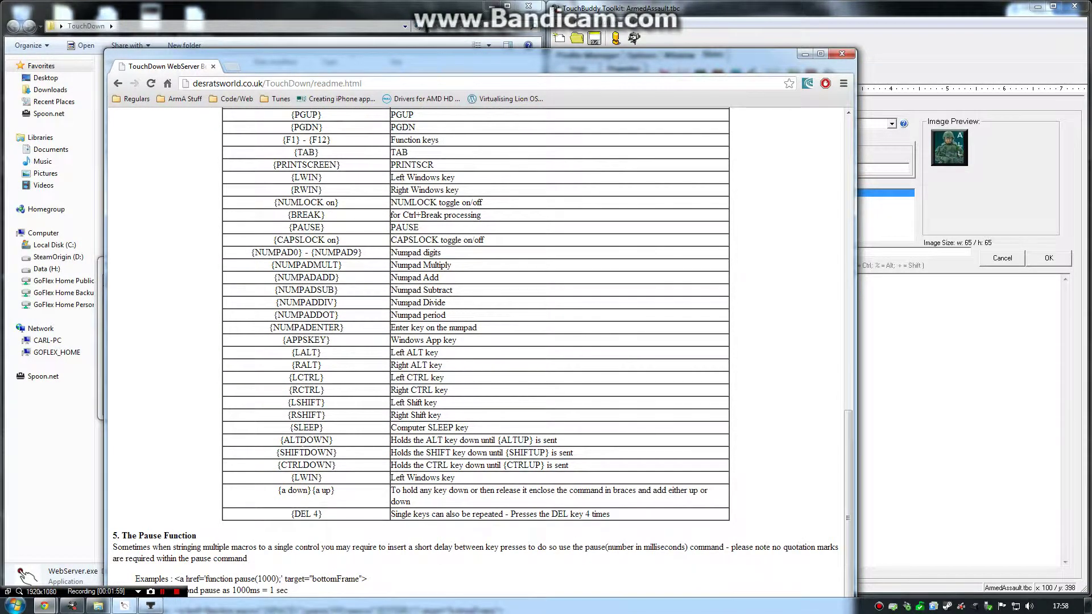
{"action": "left_click_drag", "start_coordinate": [300, 440], "coordinate": [329, 441]}
{"action": "left_click_drag", "start_coordinate": [322, 490], "coordinate": [330, 490]}
{"action": "scroll", "coordinate": [338, 472], "scroll_direction": "up", "scroll_amount": 1}
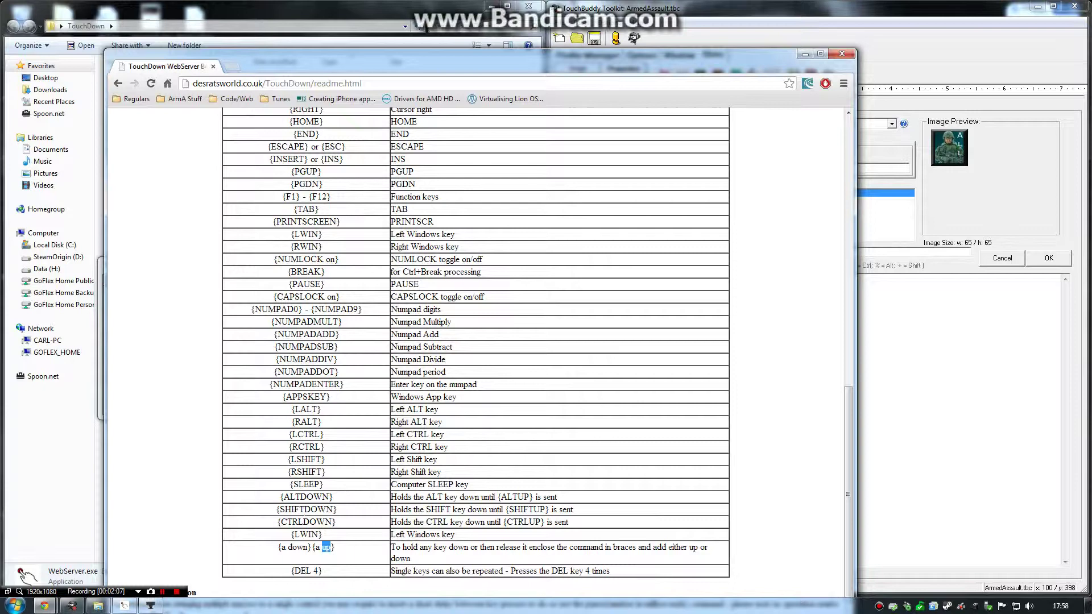
{"action": "scroll", "coordinate": [344, 490], "scroll_direction": "down", "scroll_amount": 1}
{"action": "left_click_drag", "start_coordinate": [278, 490], "coordinate": [312, 491]}
{"action": "left_click", "coordinate": [361, 500]}
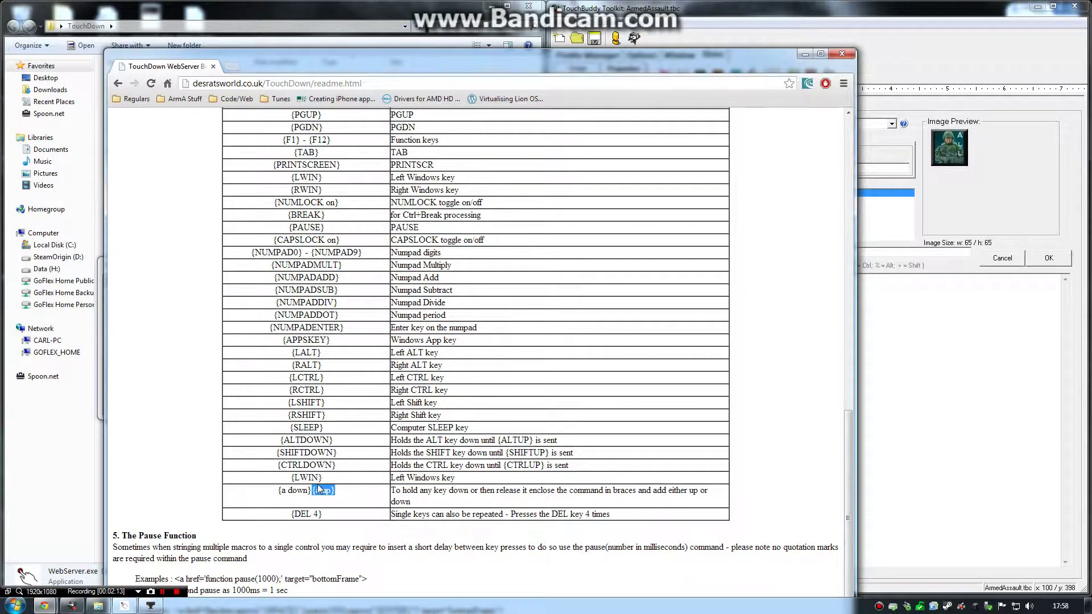
Close the readme and exit the Squad_All_Off Button Editor without saving changes.
{"action": "left_click", "coordinate": [842, 53]}
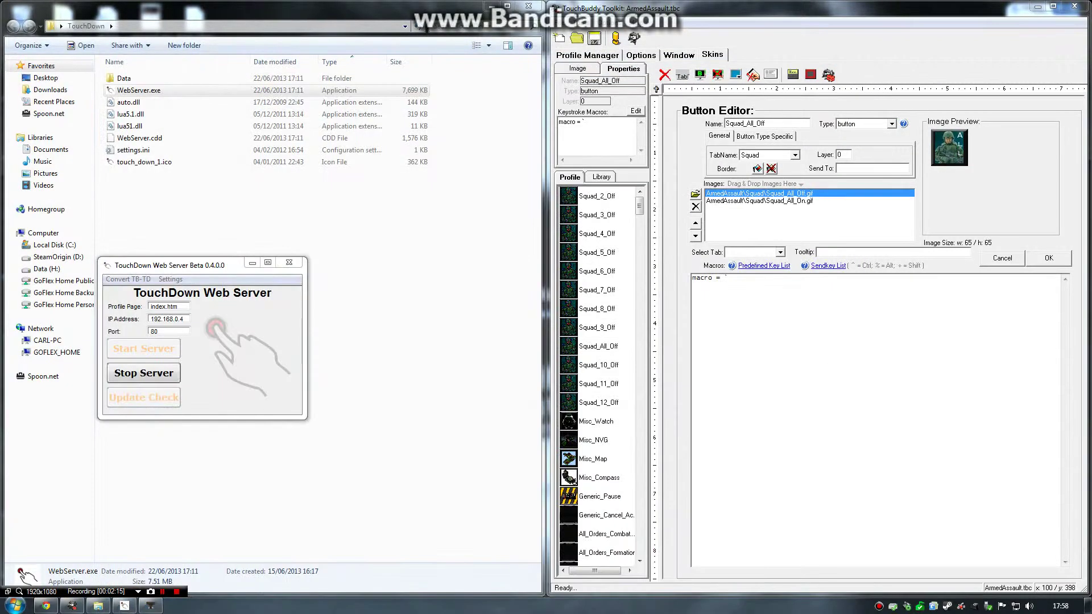
{"action": "left_click", "coordinate": [1049, 261]}
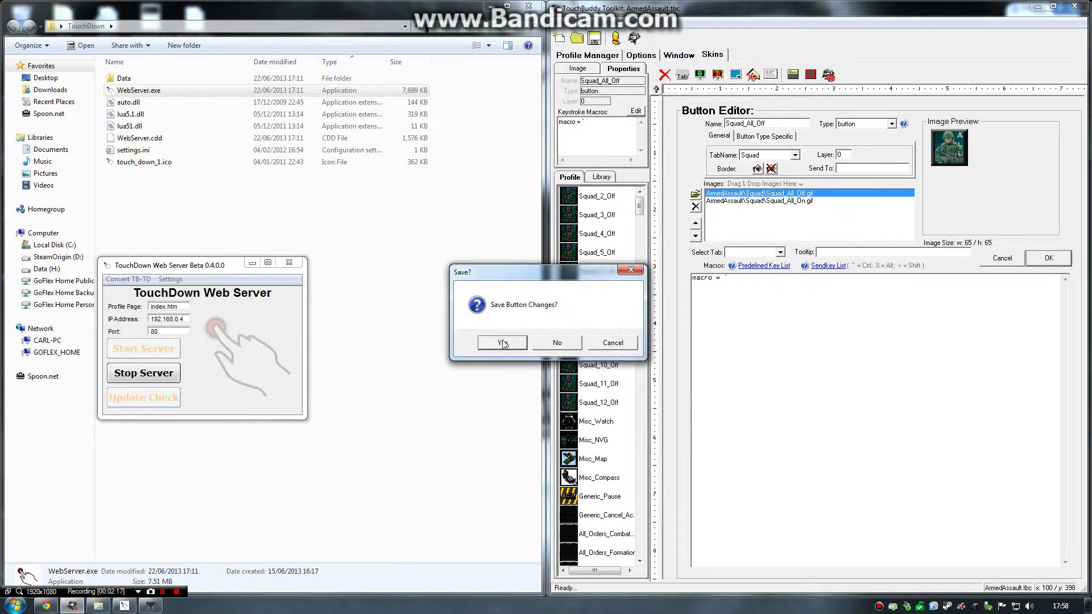
{"action": "left_click", "coordinate": [558, 341]}
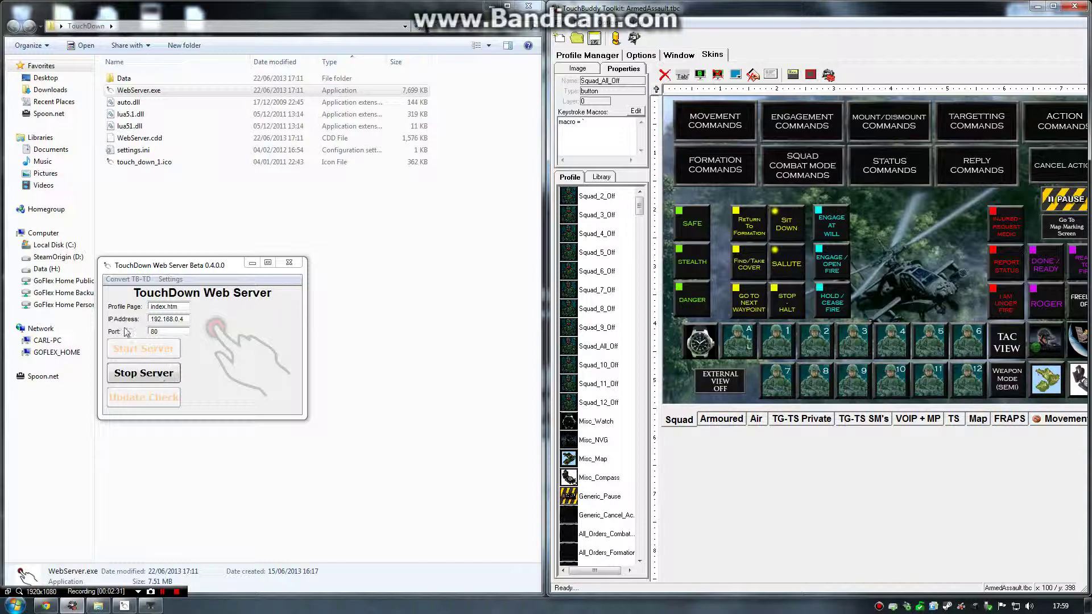
Start Convert TB-TD with ArmA_-_TB\ArmA_TB\ArmedAssault.tbc as the source profile.
{"action": "left_click_drag", "start_coordinate": [172, 267], "coordinate": [197, 272]}
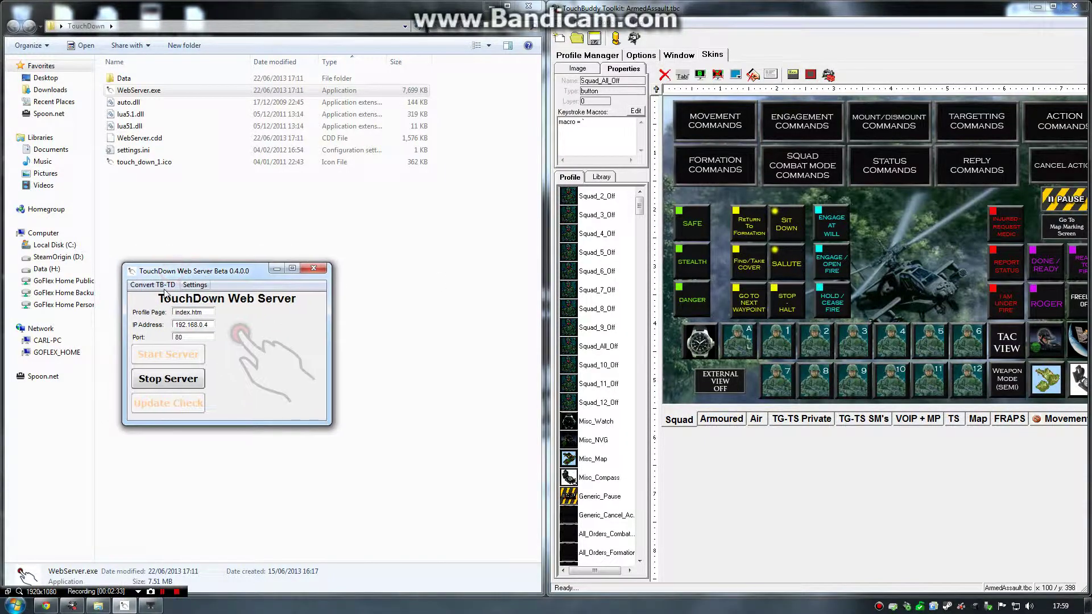
{"action": "left_click", "coordinate": [146, 287]}
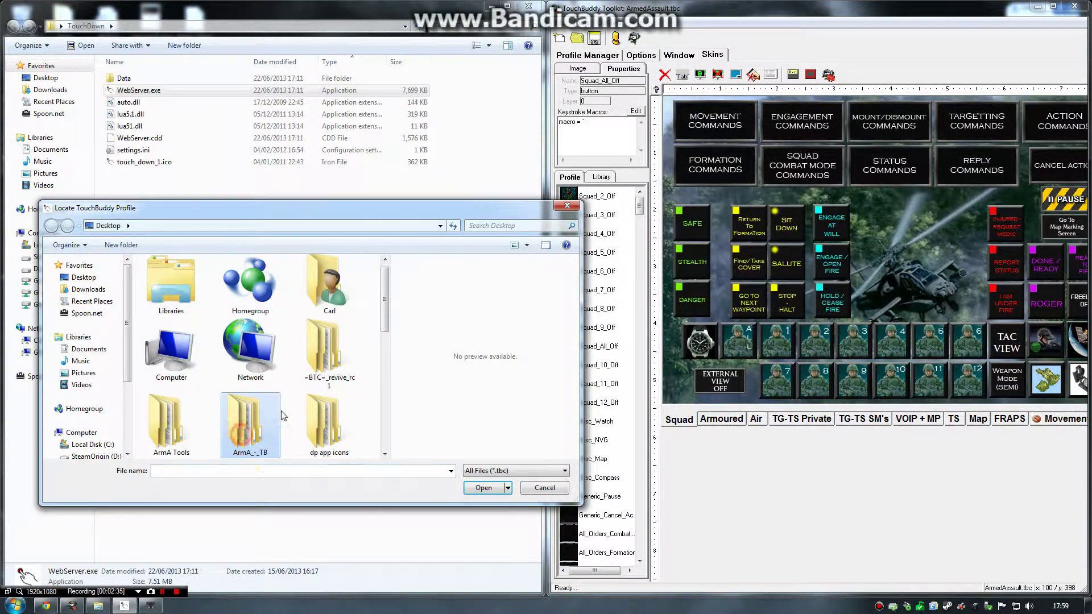
{"action": "left_click", "coordinate": [250, 430]}
{"action": "double_click", "coordinate": [254, 364]}
{"action": "double_click", "coordinate": [164, 278]}
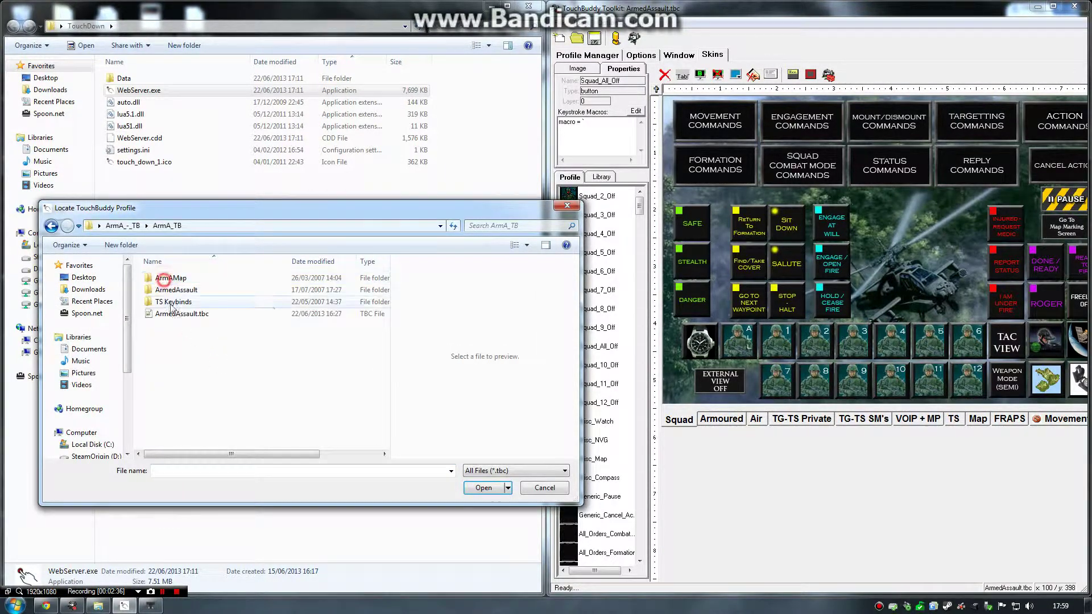
{"action": "left_click", "coordinate": [201, 314]}
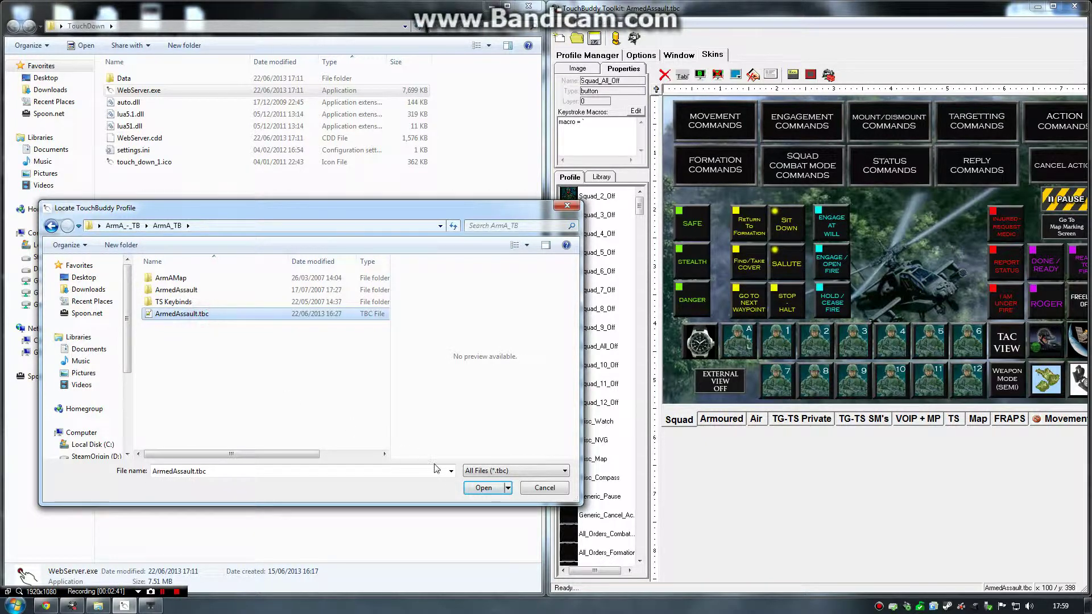
{"action": "left_click", "coordinate": [484, 488]}
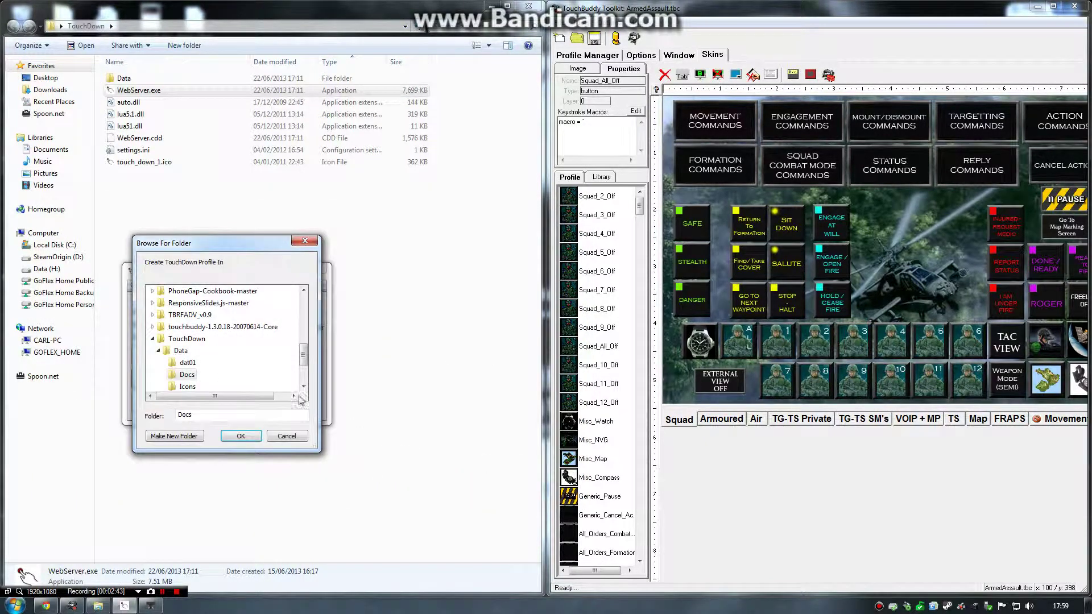
Create a new folder named a2 under TouchDown\Data\Docs as the conversion destination.
{"action": "left_click_drag", "start_coordinate": [218, 242], "coordinate": [275, 257]}
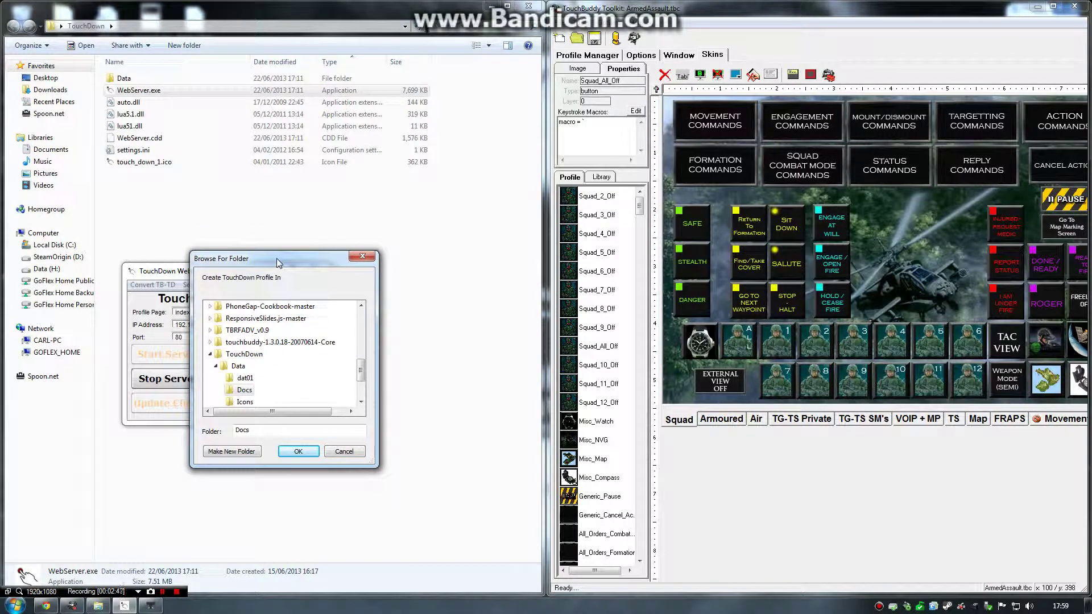
{"action": "left_click_drag", "start_coordinate": [277, 258], "coordinate": [288, 268]}
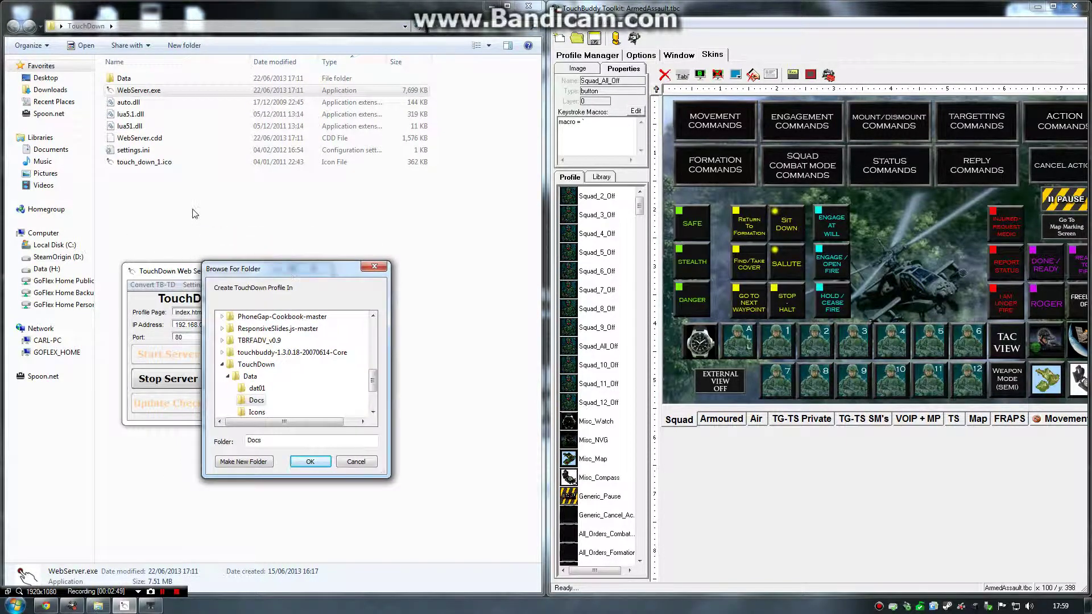
{"action": "double_click", "coordinate": [123, 79]}
{"action": "double_click", "coordinate": [125, 91]}
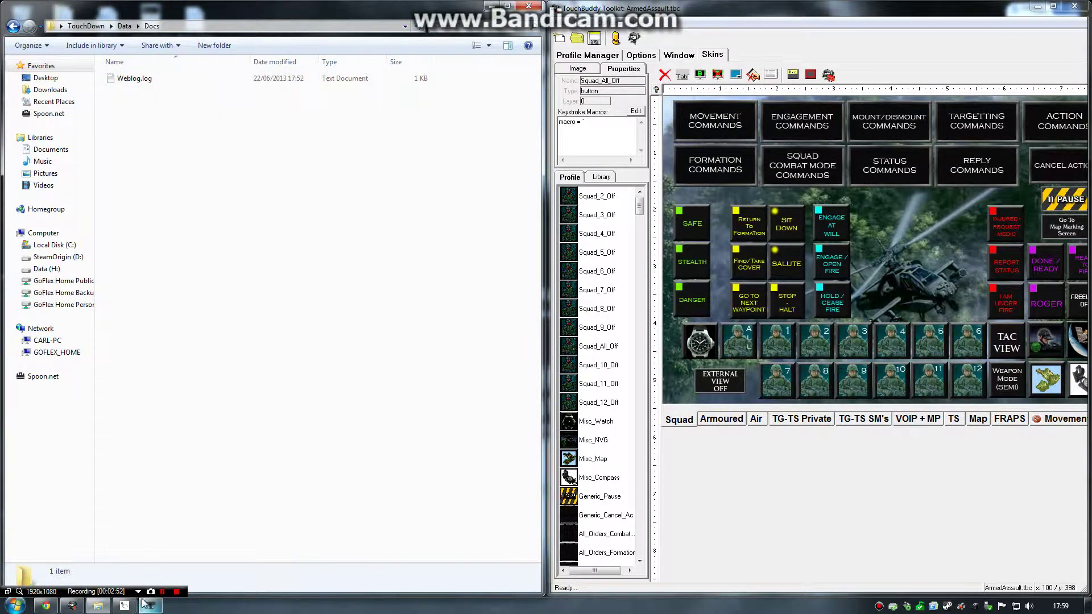
{"action": "left_click", "coordinate": [124, 605]}
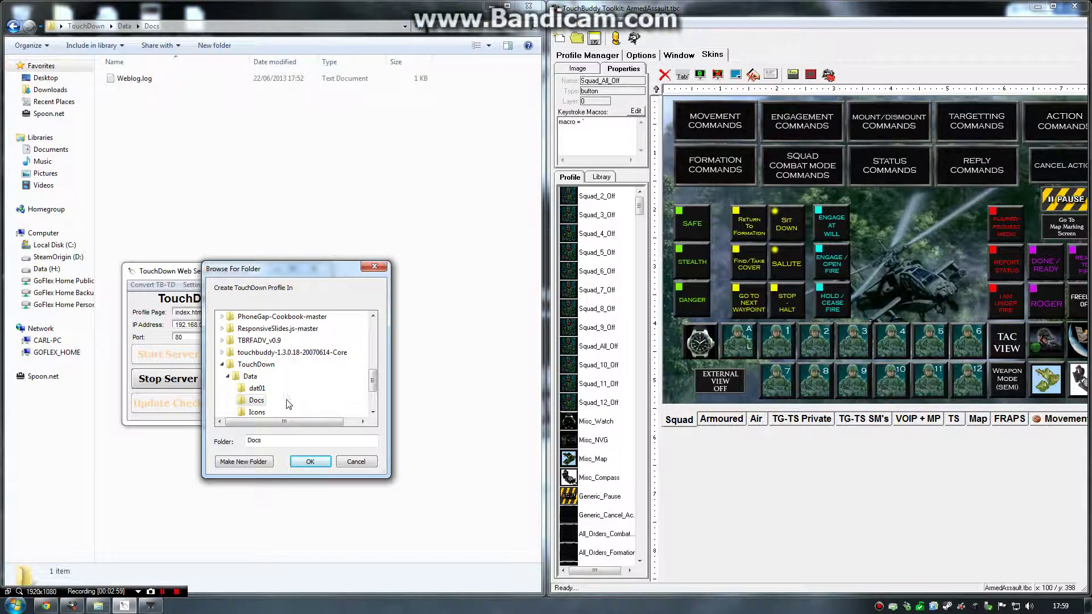
{"action": "left_click", "coordinate": [251, 463]}
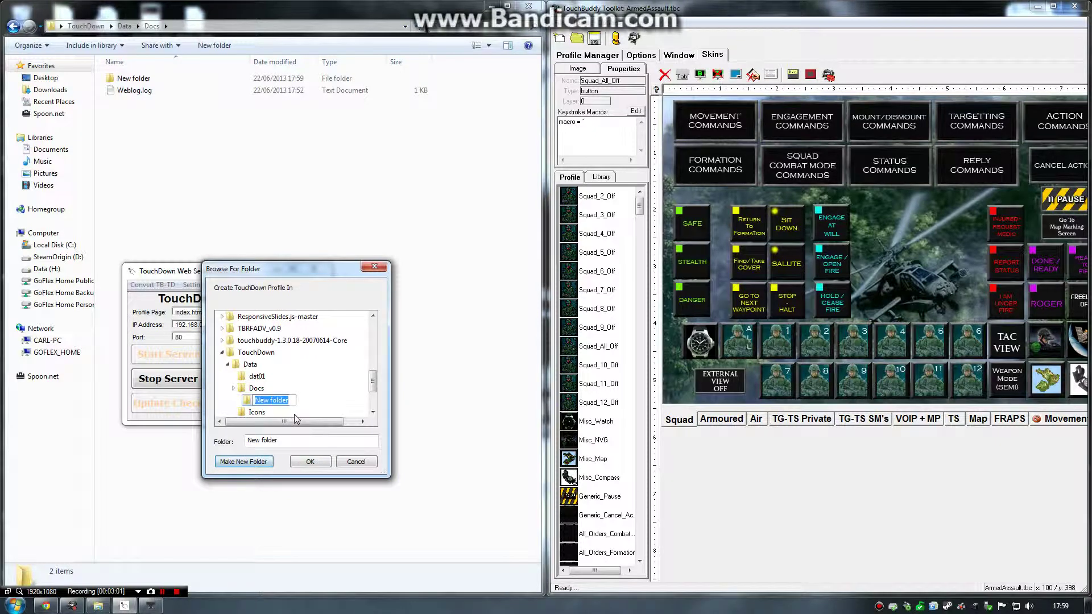
{"action": "type", "text": "a2"}
{"action": "key", "text": "Return"}
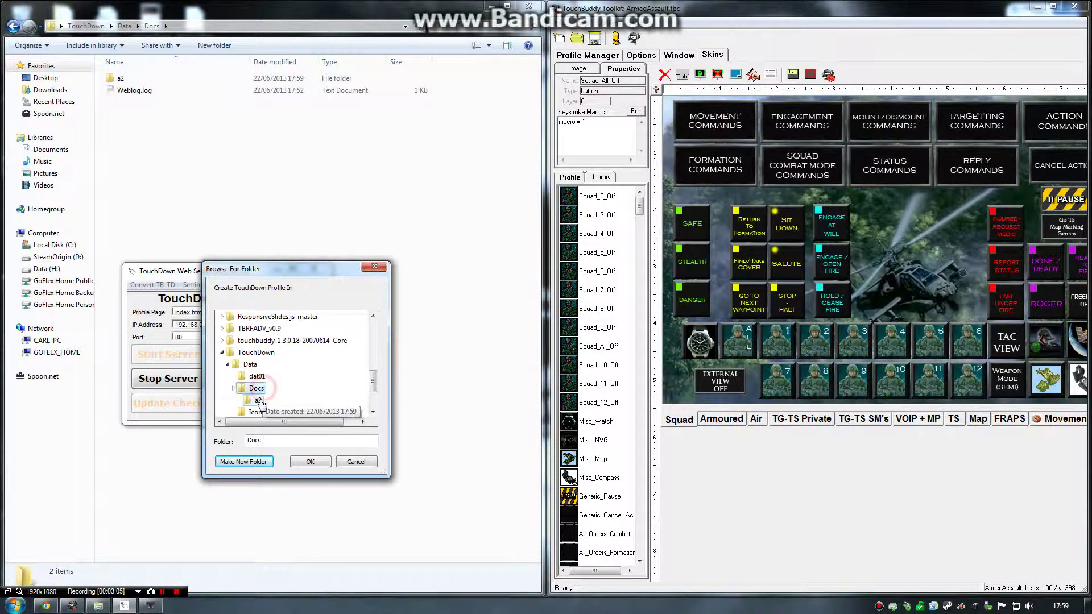
{"action": "left_click_drag", "start_coordinate": [265, 442], "coordinate": [229, 445]}
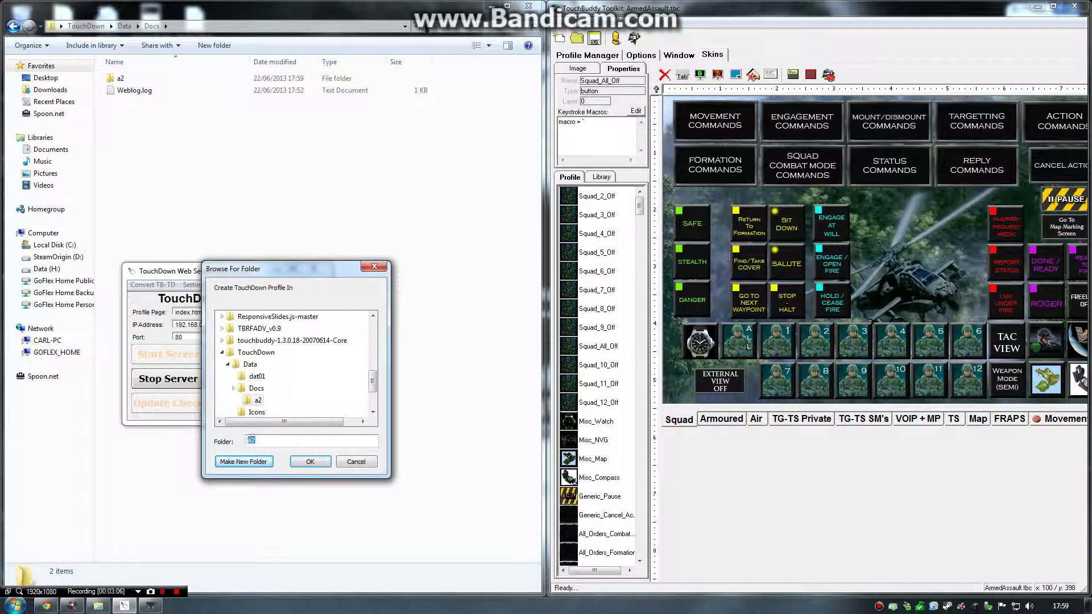
Run the conversion into a2 and open the generated a2 folder in Explorer.
{"action": "left_click", "coordinate": [310, 461]}
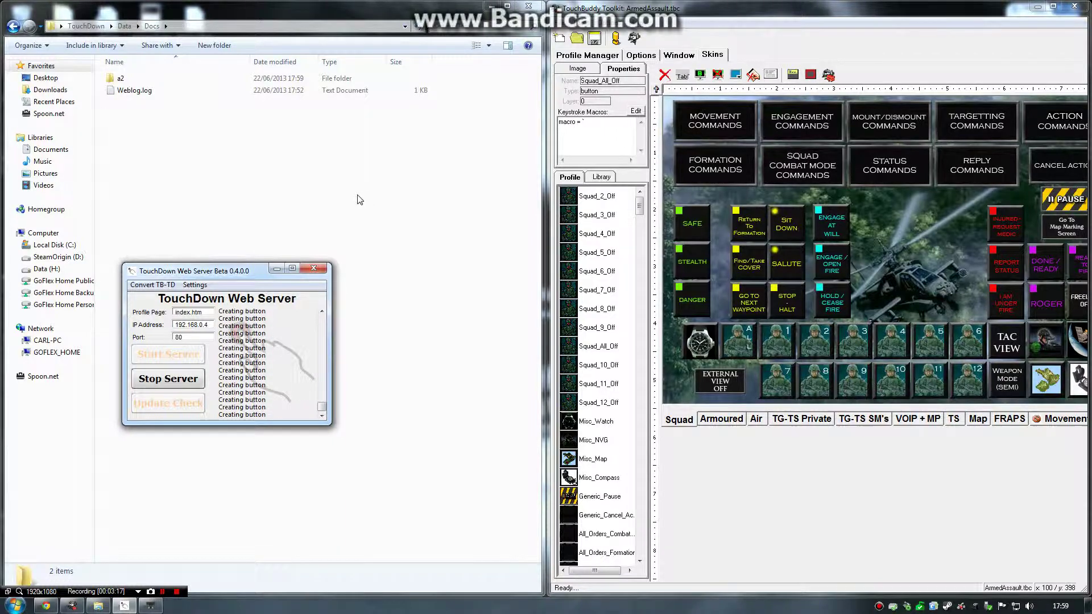
{"action": "double_click", "coordinate": [130, 79]}
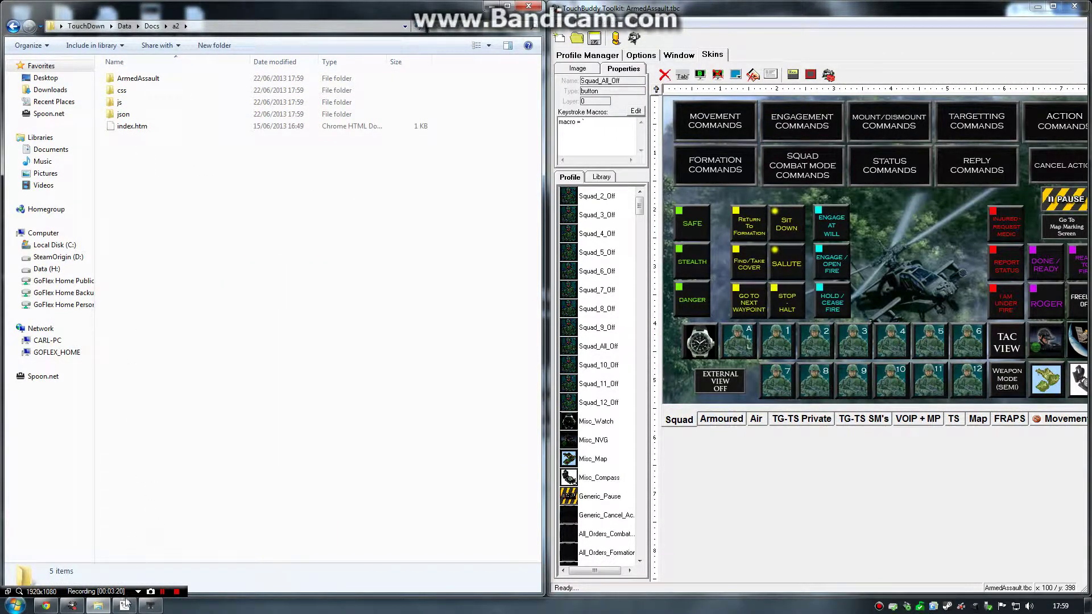
Open the json folder and open module.json in Notepad.
{"action": "mouse_move", "coordinate": [131, 606]}
{"action": "double_click", "coordinate": [128, 115]}
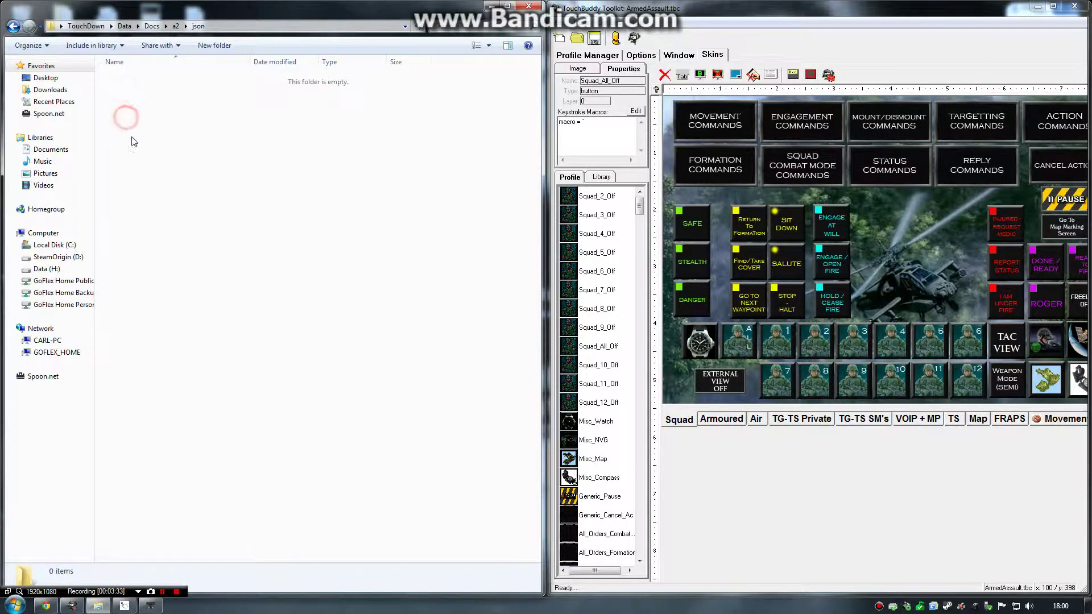
{"action": "left_click", "coordinate": [13, 27]}
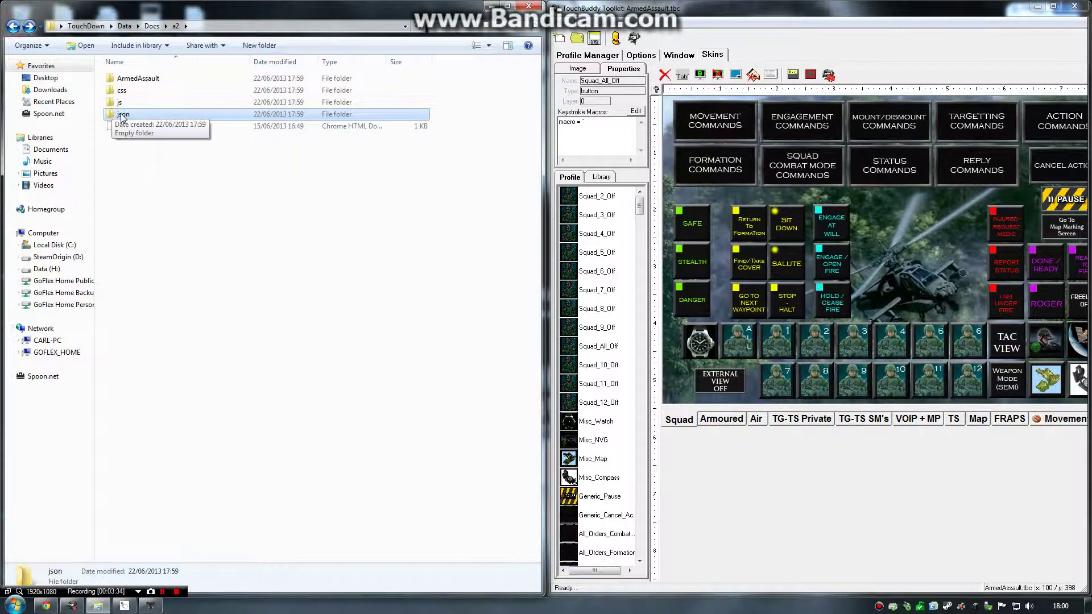
{"action": "double_click", "coordinate": [119, 114]}
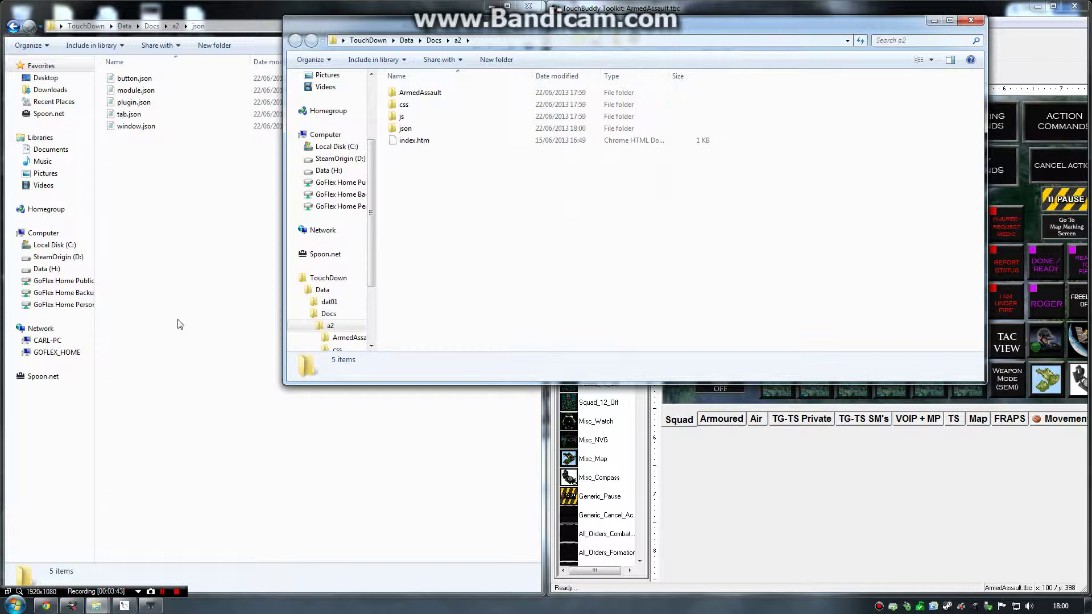
{"action": "double_click", "coordinate": [403, 129]}
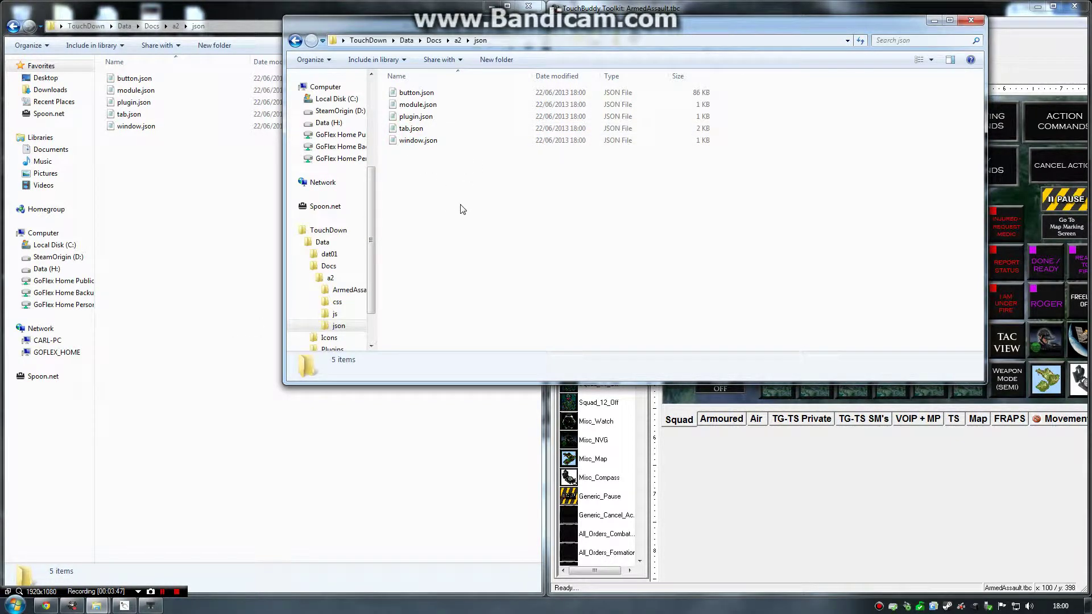
{"action": "double_click", "coordinate": [418, 104]}
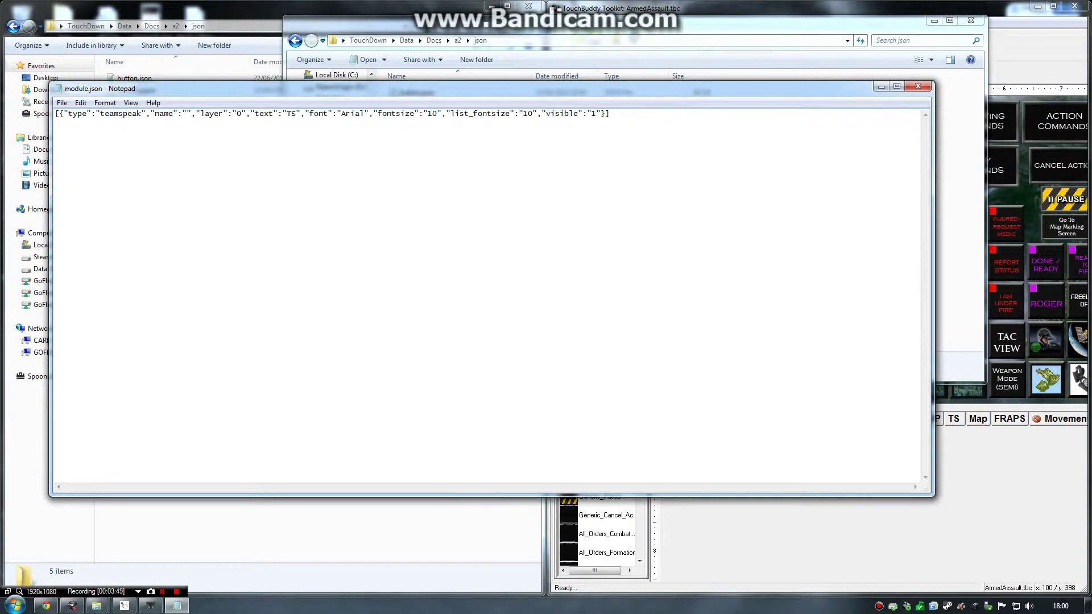
Close module.json, then view and close plugin.json, tab.json and window.json in Notepad.
{"action": "left_click", "coordinate": [917, 86]}
{"action": "double_click", "coordinate": [414, 116]}
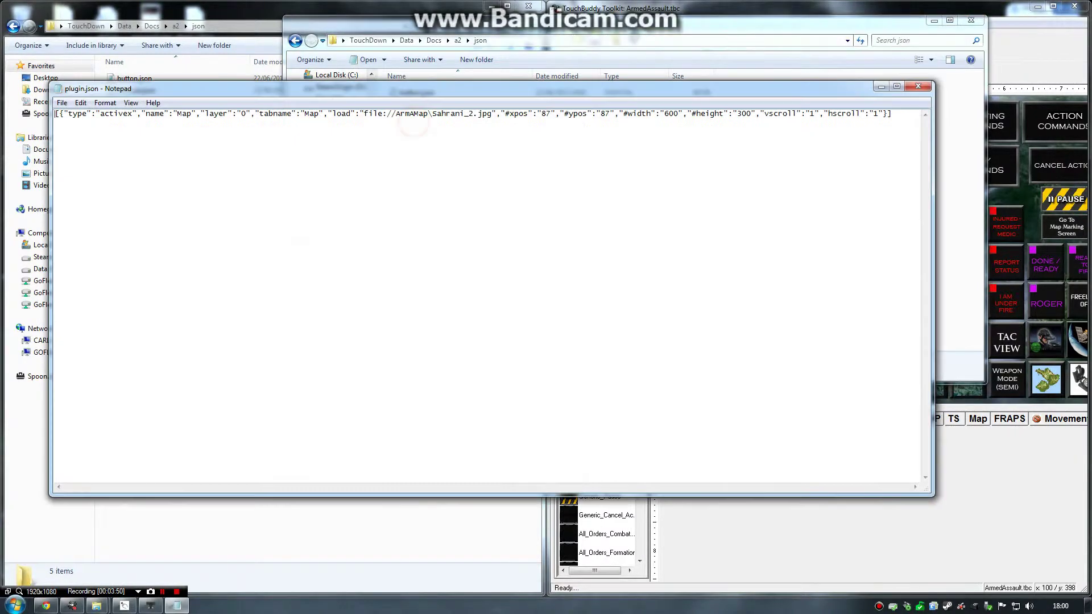
{"action": "left_click", "coordinate": [917, 86]}
{"action": "double_click", "coordinate": [409, 126]}
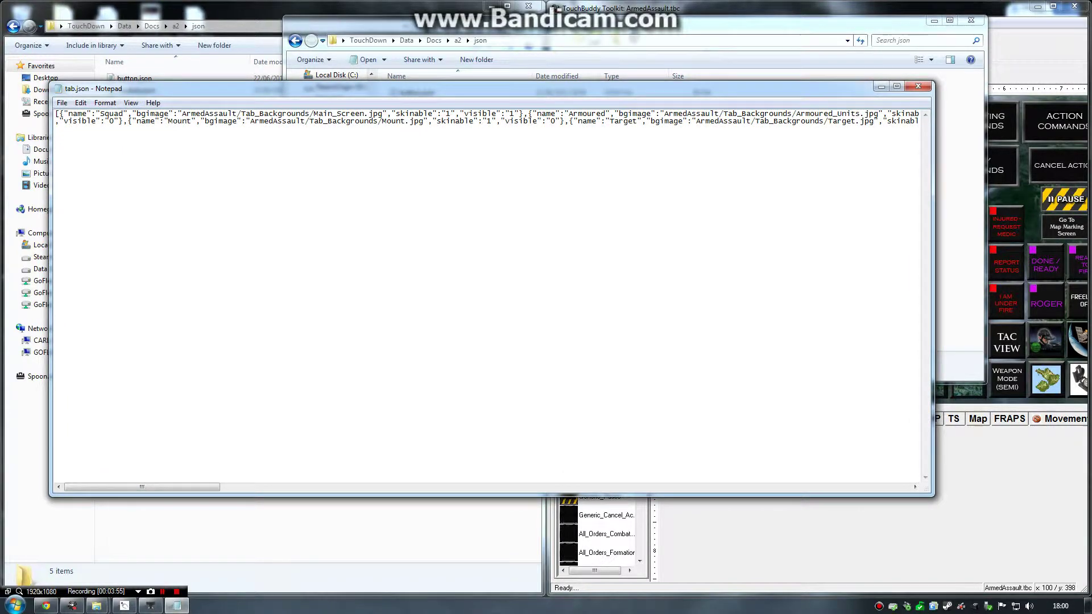
{"action": "left_click", "coordinate": [917, 86]}
{"action": "double_click", "coordinate": [426, 139]}
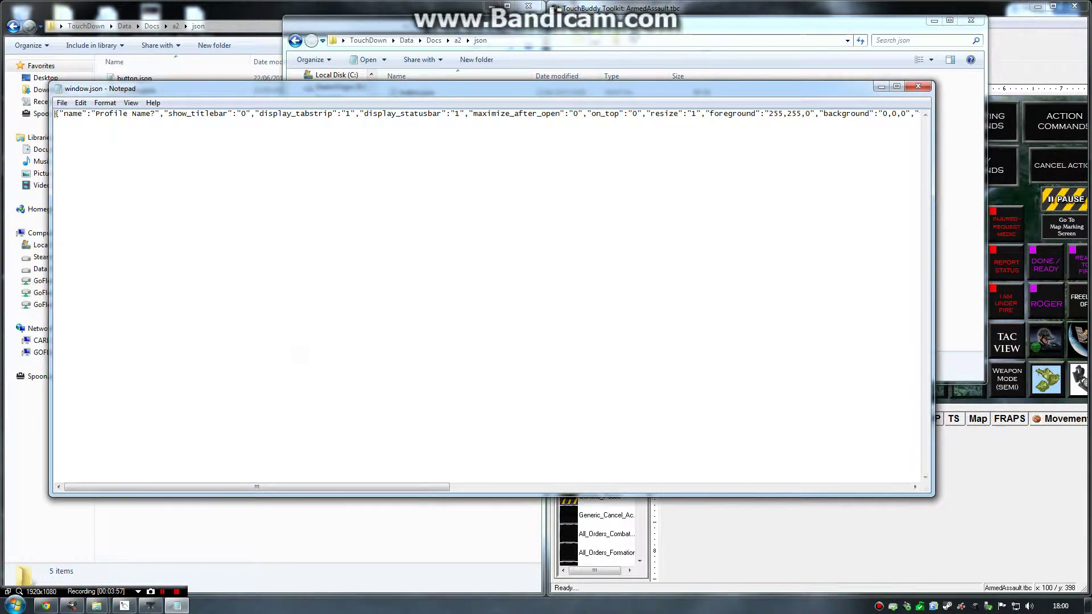
{"action": "left_click", "coordinate": [917, 87]}
Page through button.json in Notepad, then close it.
{"action": "double_click", "coordinate": [429, 92]}
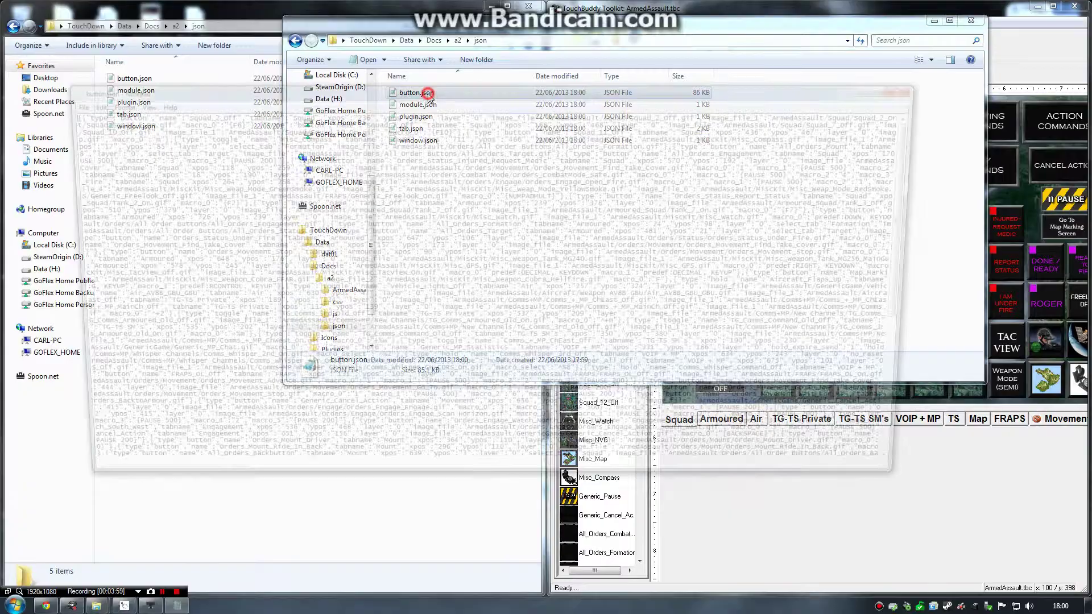
{"action": "key", "text": "Page_Down"}
{"action": "key", "text": "Page_Down"}
{"action": "key", "text": "Page_Down"}
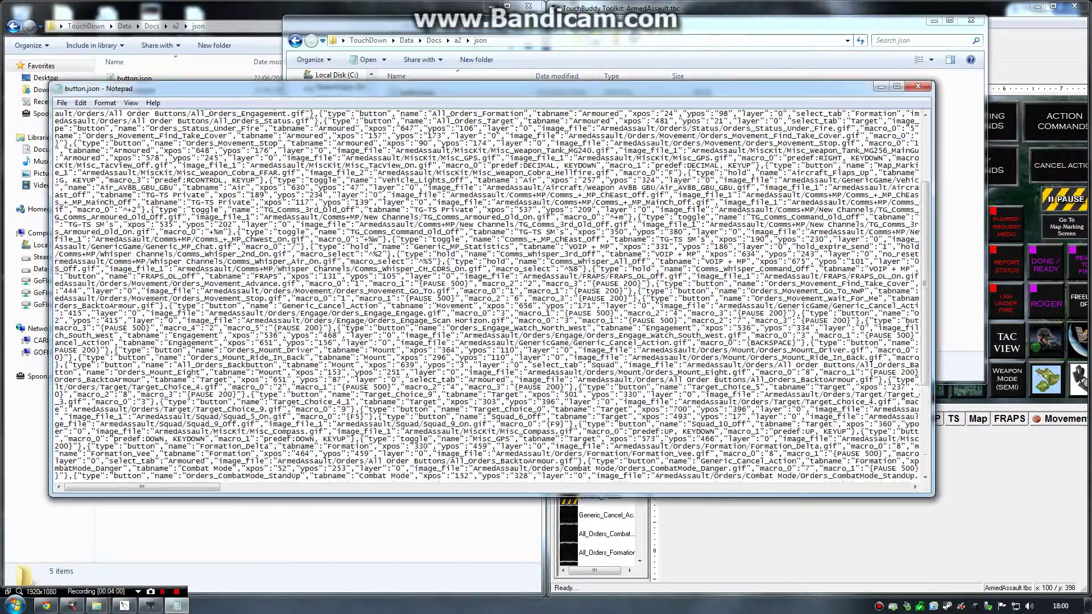
{"action": "key", "text": "ctrl+Home"}
{"action": "key", "text": "Page_Down"}
{"action": "key", "text": "Page_Down"}
{"action": "key", "text": "ctrl+Home"}
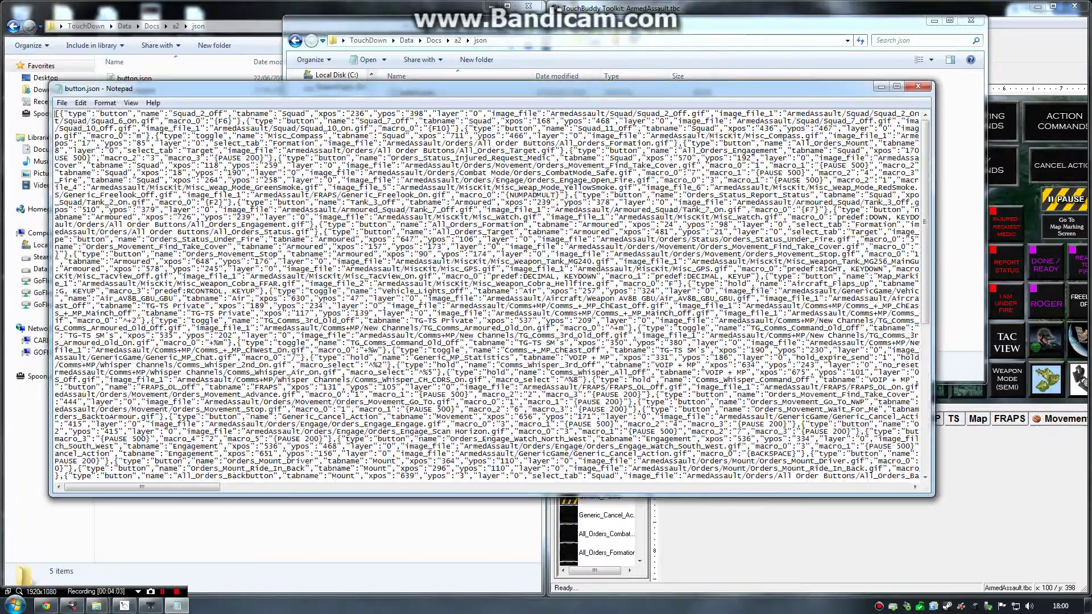
{"action": "left_click", "coordinate": [917, 86]}
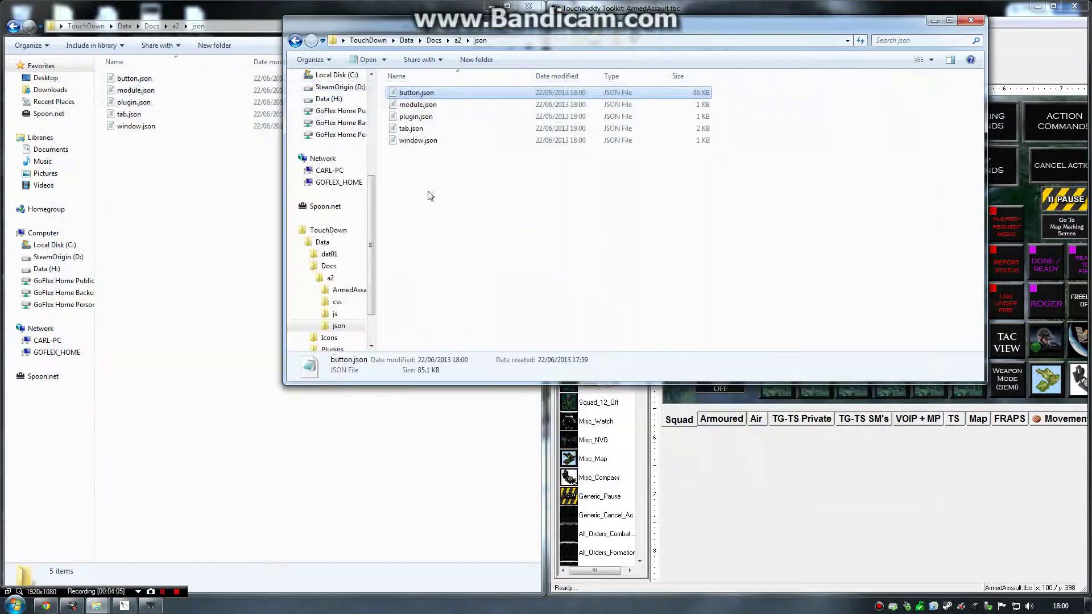
Bring the TouchDown Web Server log forward, minimize the a2 folder, and show Chrome at 192.168.0.4/a2/.
{"action": "left_click", "coordinate": [295, 40]}
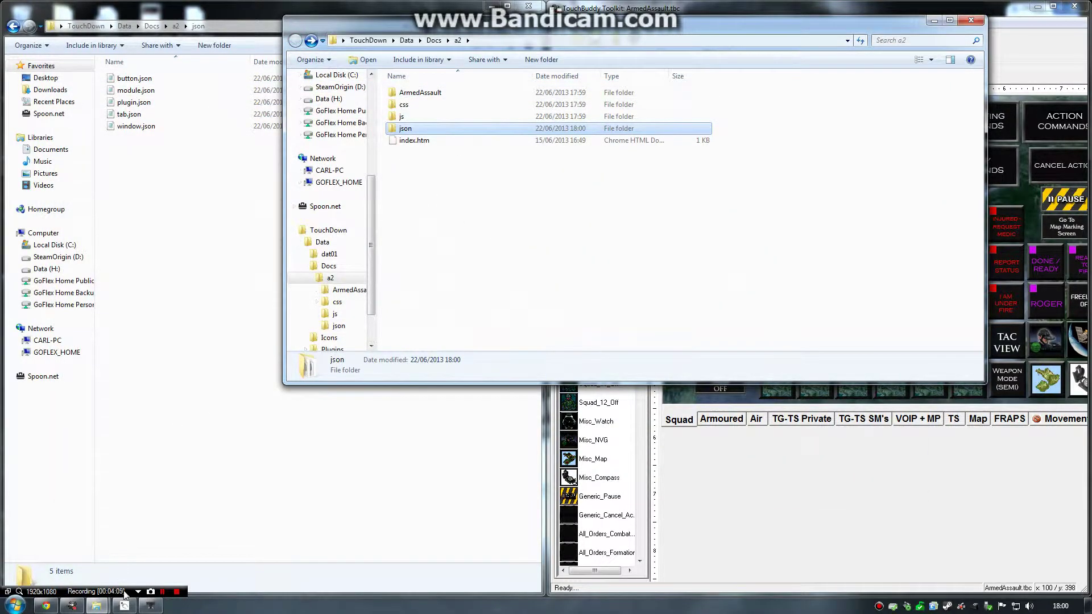
{"action": "left_click_drag", "start_coordinate": [342, 23], "coordinate": [196, 175]}
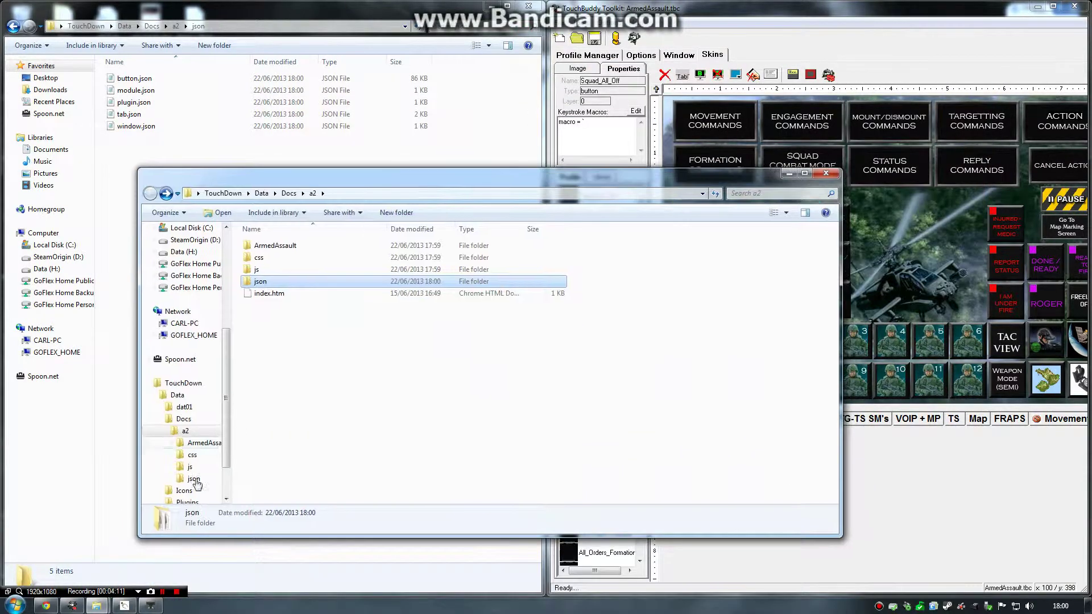
{"action": "left_click", "coordinate": [124, 606]}
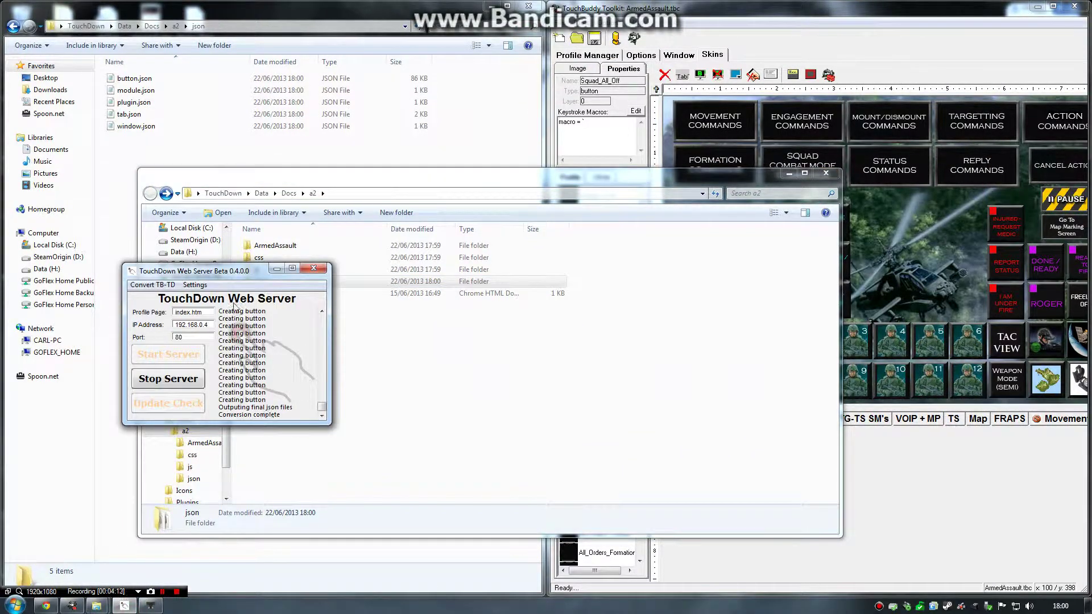
{"action": "left_click_drag", "start_coordinate": [215, 267], "coordinate": [171, 209]}
{"action": "left_click", "coordinate": [431, 183]}
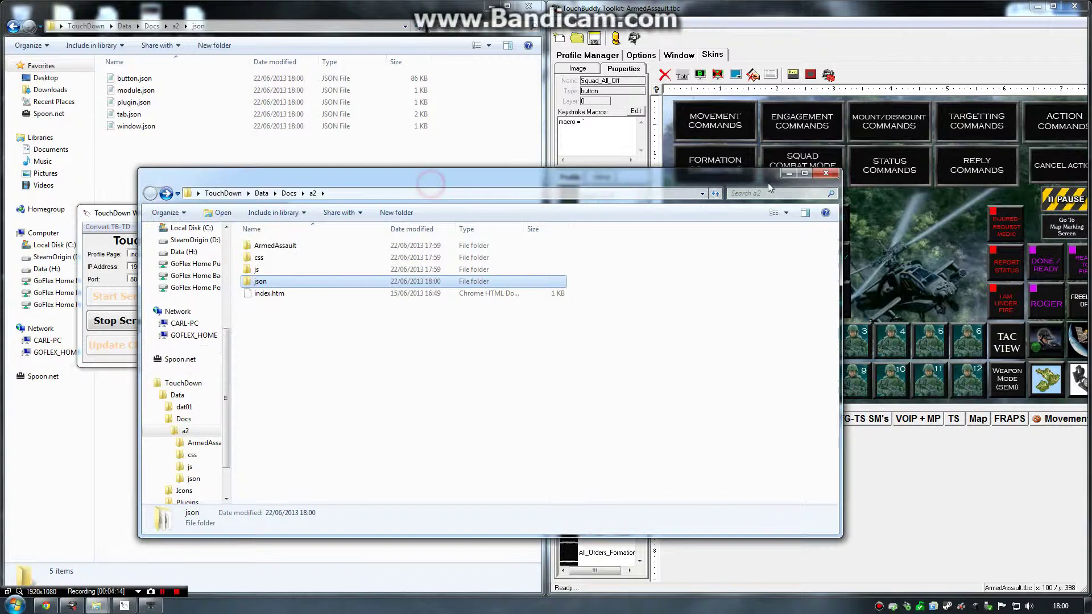
{"action": "left_click", "coordinate": [787, 174]}
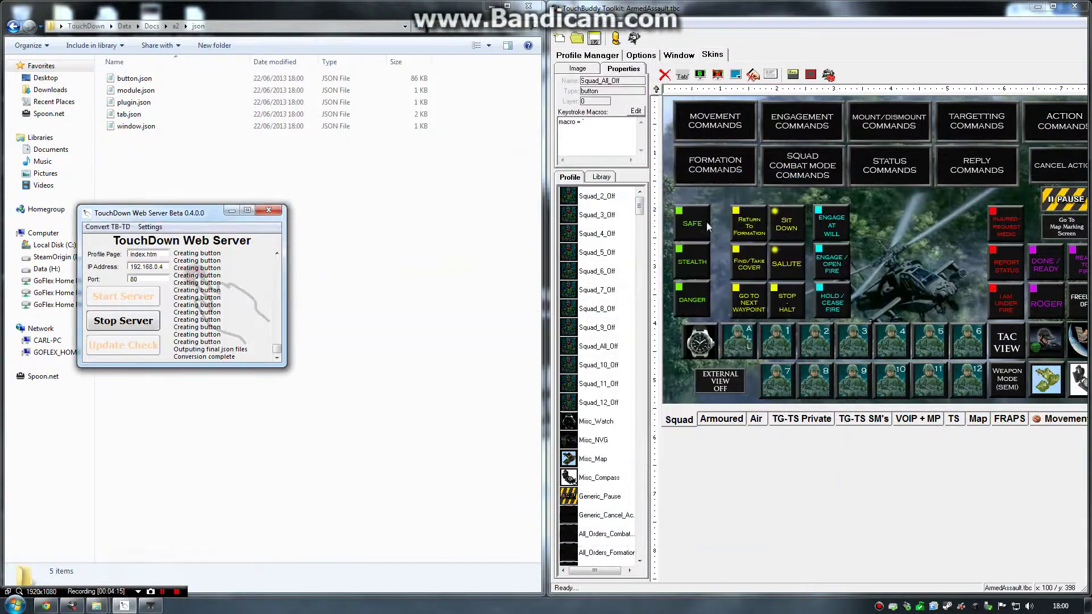
{"action": "left_click", "coordinate": [56, 607]}
Reload 192.168.0.4/a2/ and view the Armoured, Air, TG-TS Private, TG-TS SM's, VOIP + MP and Map pages.
{"action": "key", "text": "F5"}
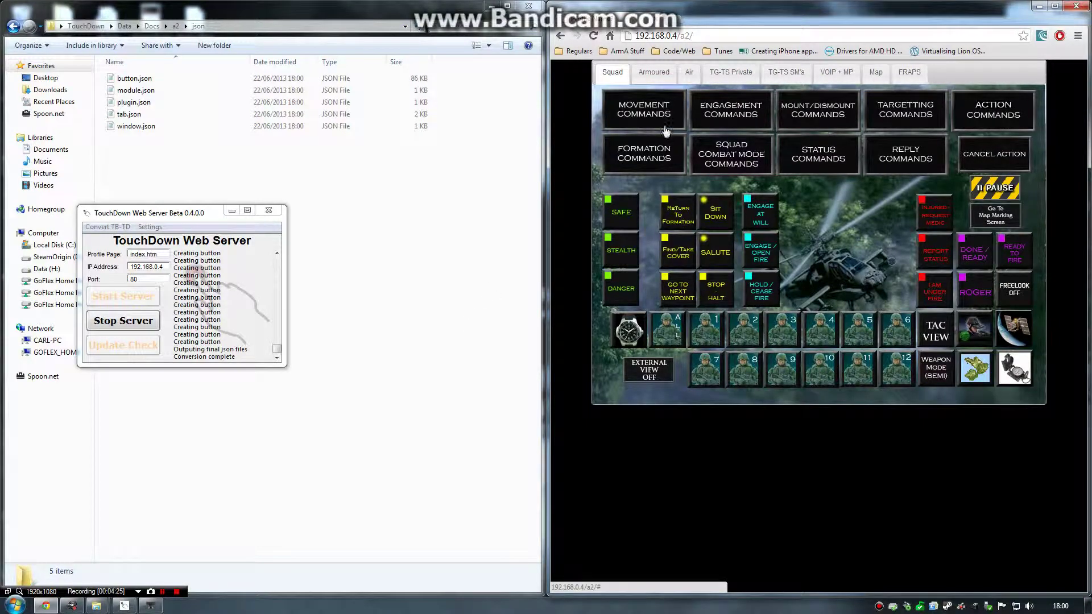
{"action": "left_click", "coordinate": [653, 72]}
{"action": "left_click", "coordinate": [689, 73]}
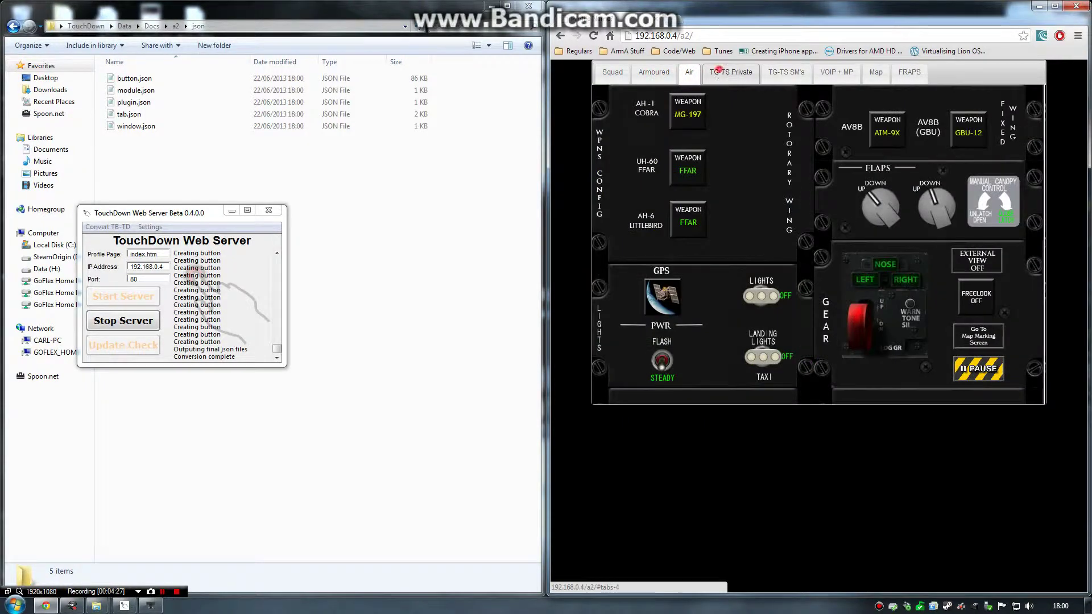
{"action": "left_click", "coordinate": [718, 70]}
{"action": "left_click", "coordinate": [786, 73]}
{"action": "left_click", "coordinate": [834, 72]}
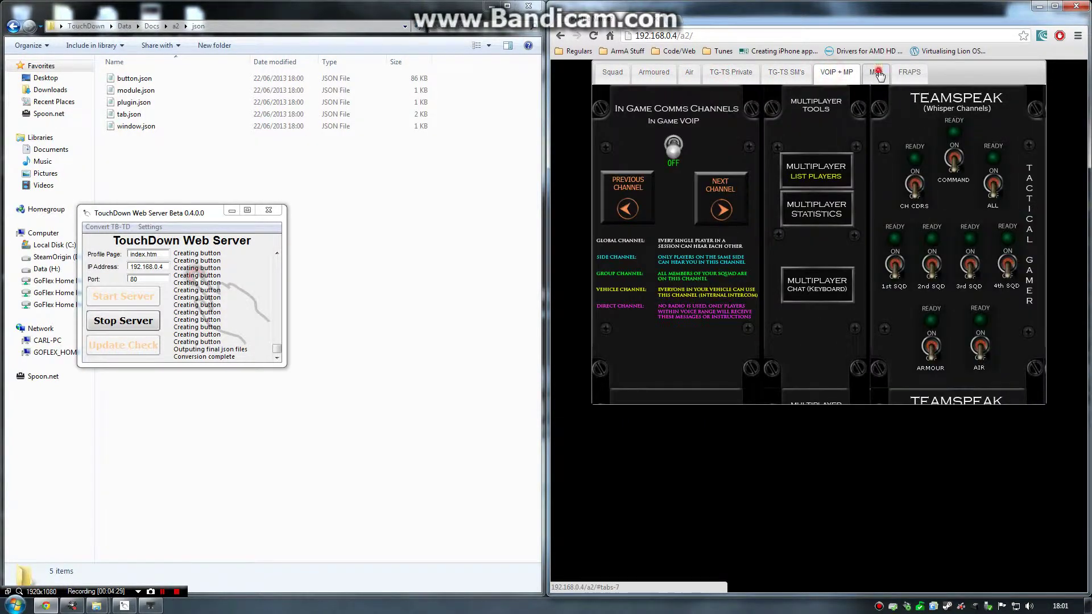
{"action": "left_click", "coordinate": [876, 72]}
{"action": "left_click", "coordinate": [834, 73]}
{"action": "left_click", "coordinate": [876, 73]}
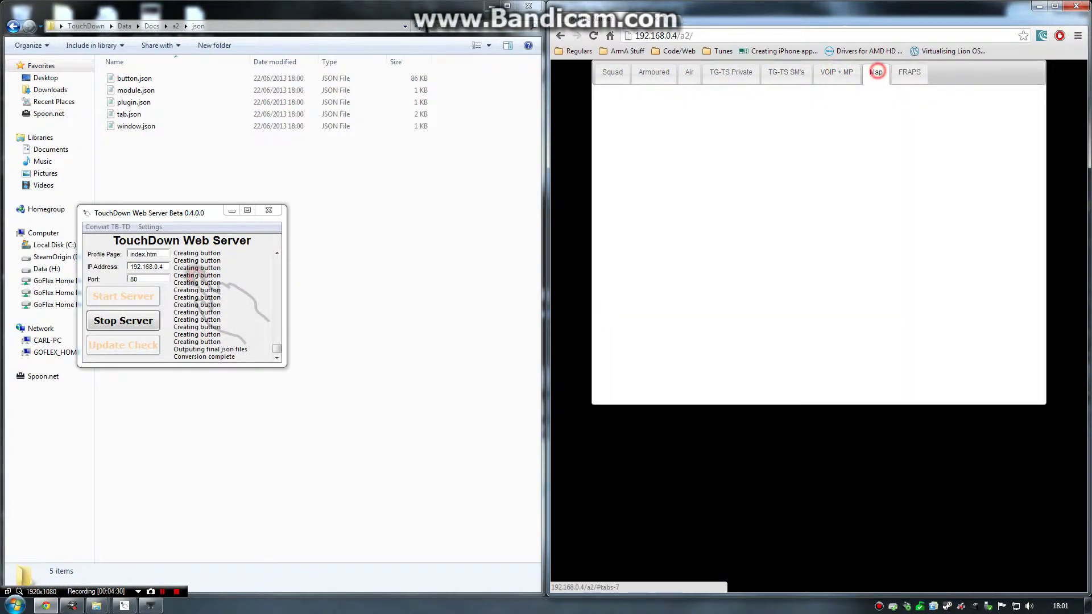
{"action": "left_click", "coordinate": [798, 77]}
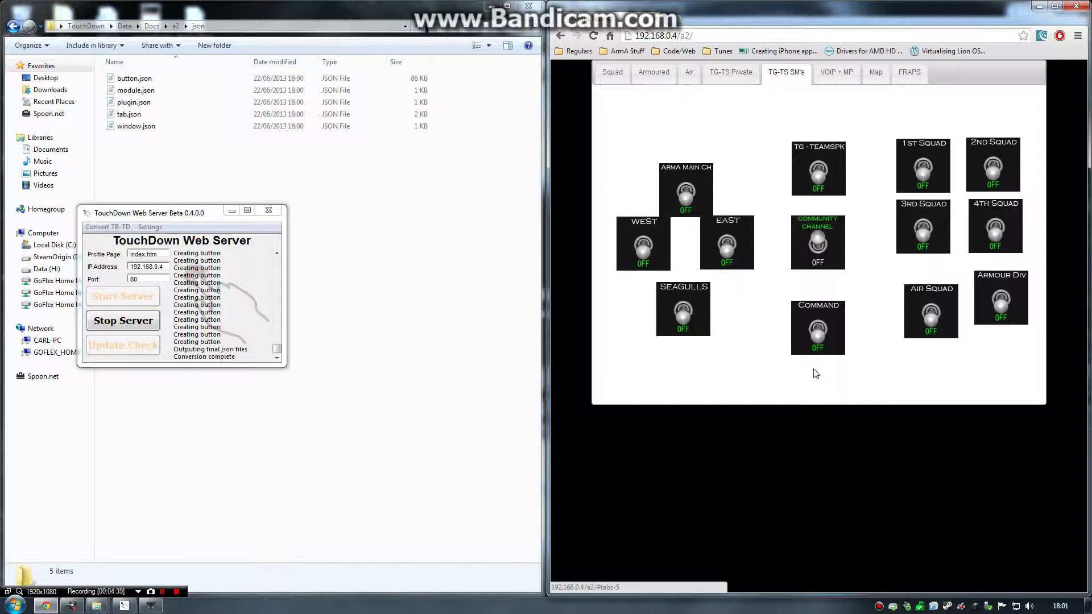
Revisit the TG-TS Private, TG-TS SM's, Air and Armoured pages, ending back on Squad.
{"action": "left_click", "coordinate": [731, 73]}
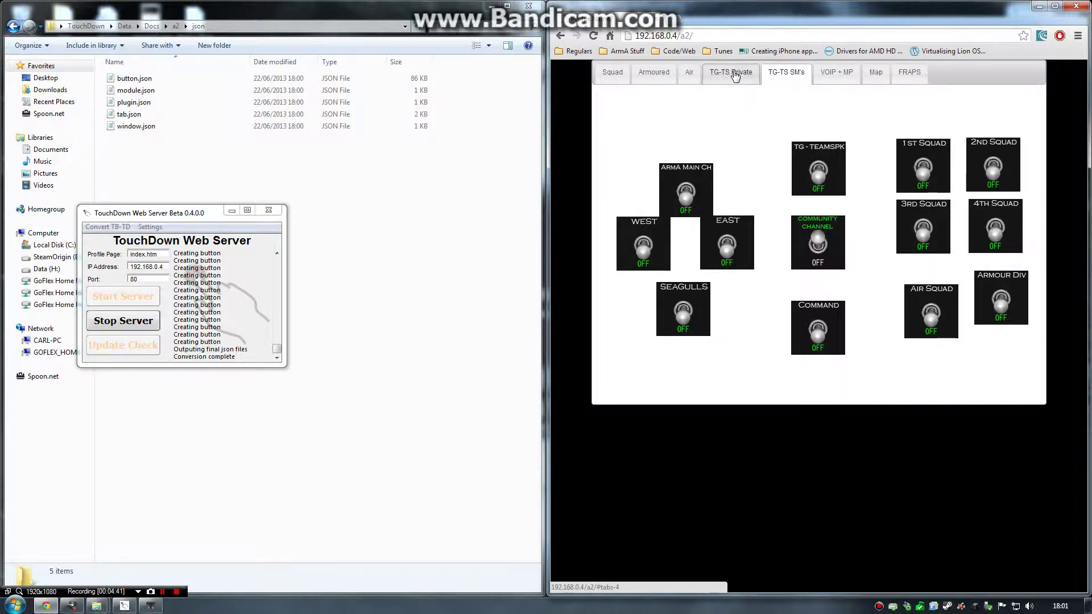
{"action": "left_click", "coordinate": [784, 72]}
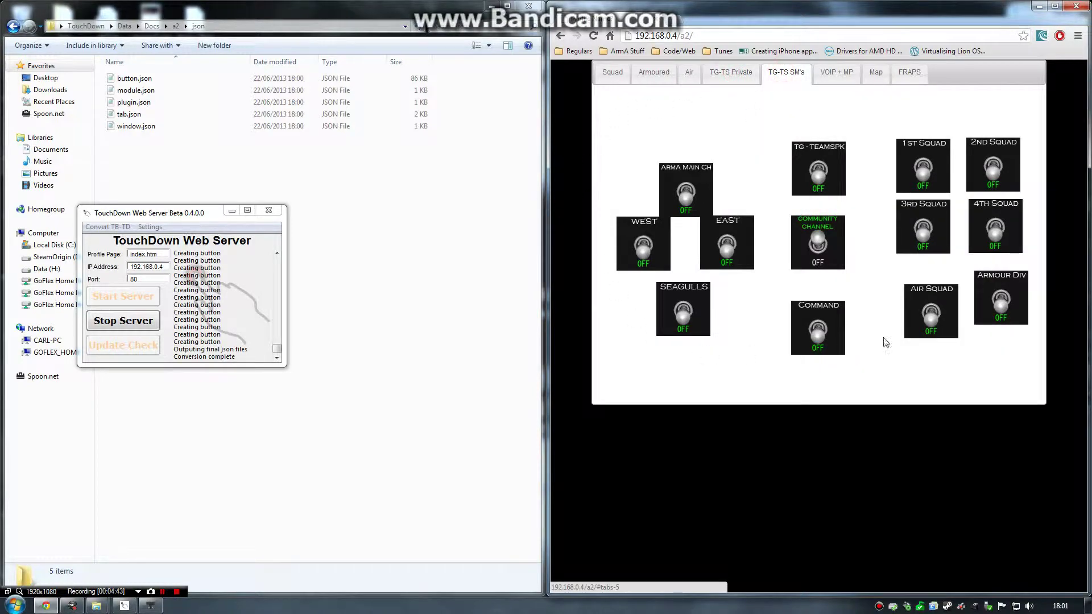
{"action": "left_click", "coordinate": [719, 74]}
{"action": "left_click", "coordinate": [689, 72]}
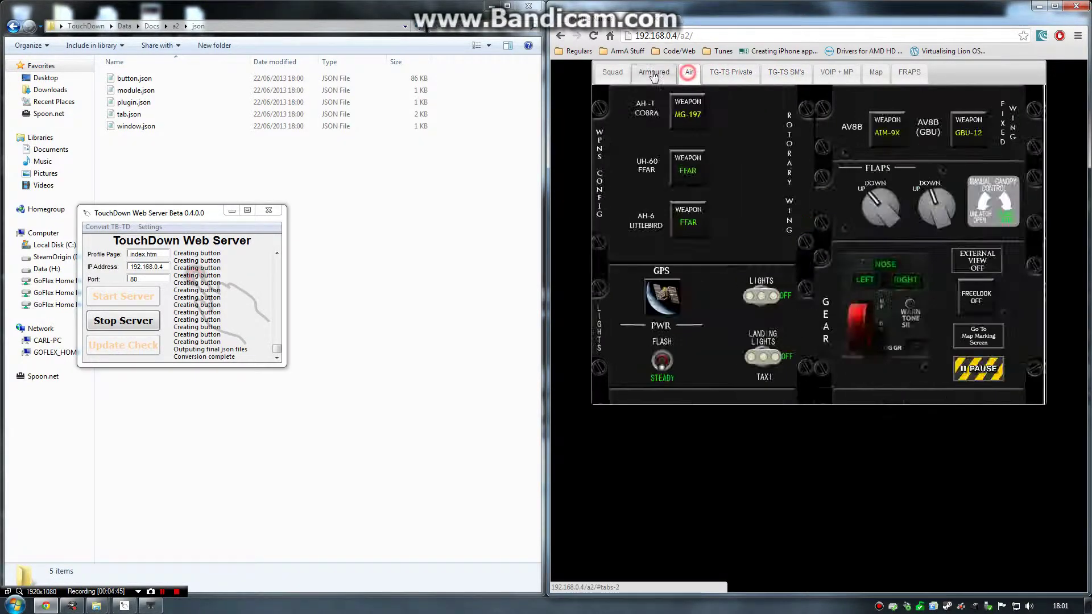
{"action": "left_click", "coordinate": [653, 74]}
{"action": "left_click", "coordinate": [612, 72]}
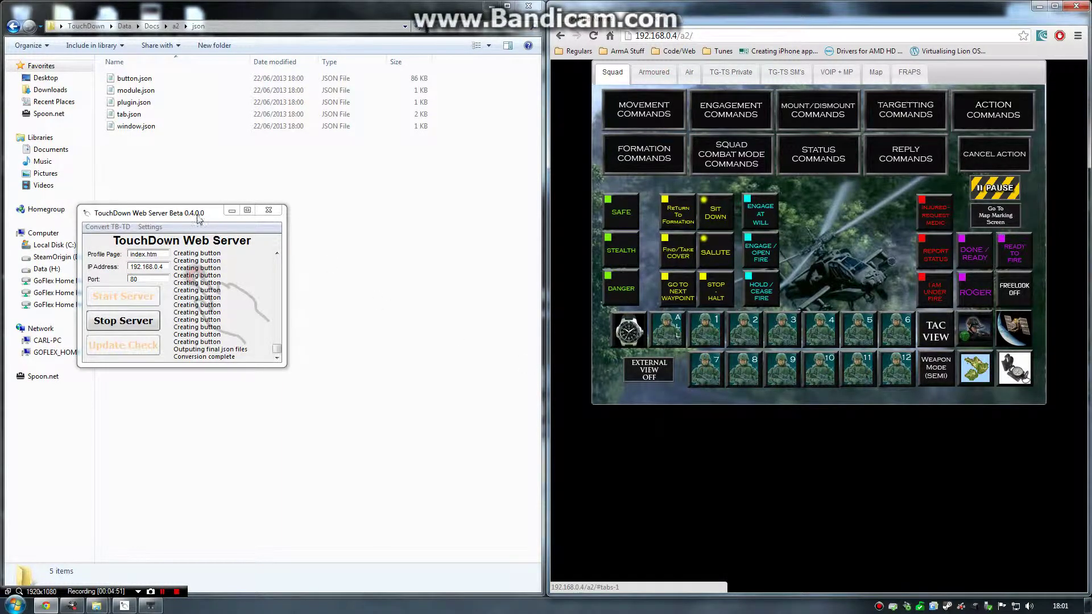
Move the server window aside, send the SAFE macro, and inspect the SAFE button's markup.
{"action": "left_click_drag", "start_coordinate": [198, 216], "coordinate": [211, 181]}
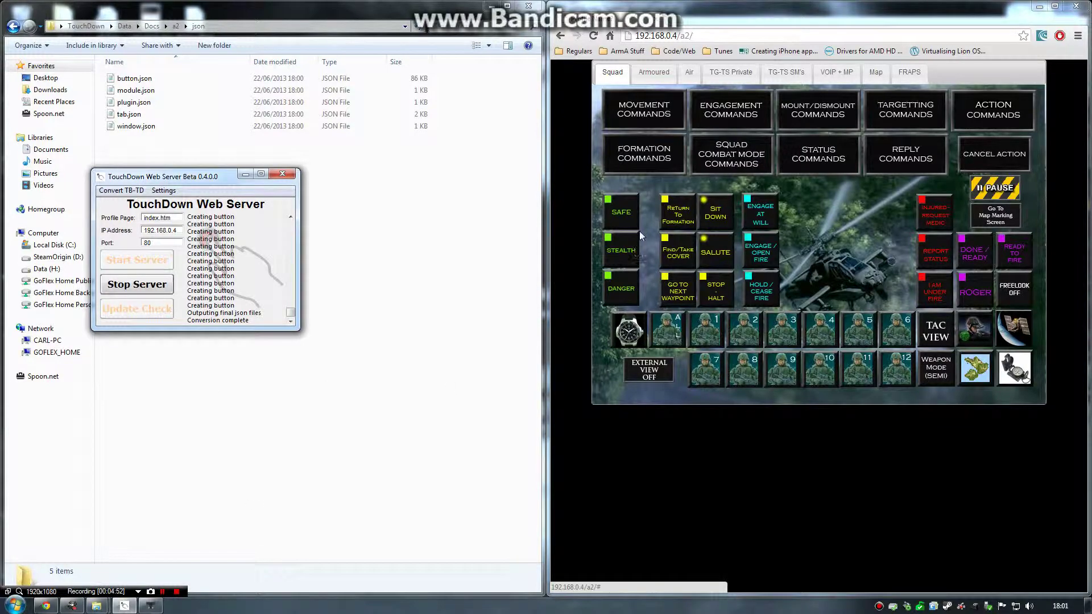
{"action": "left_click", "coordinate": [621, 213]}
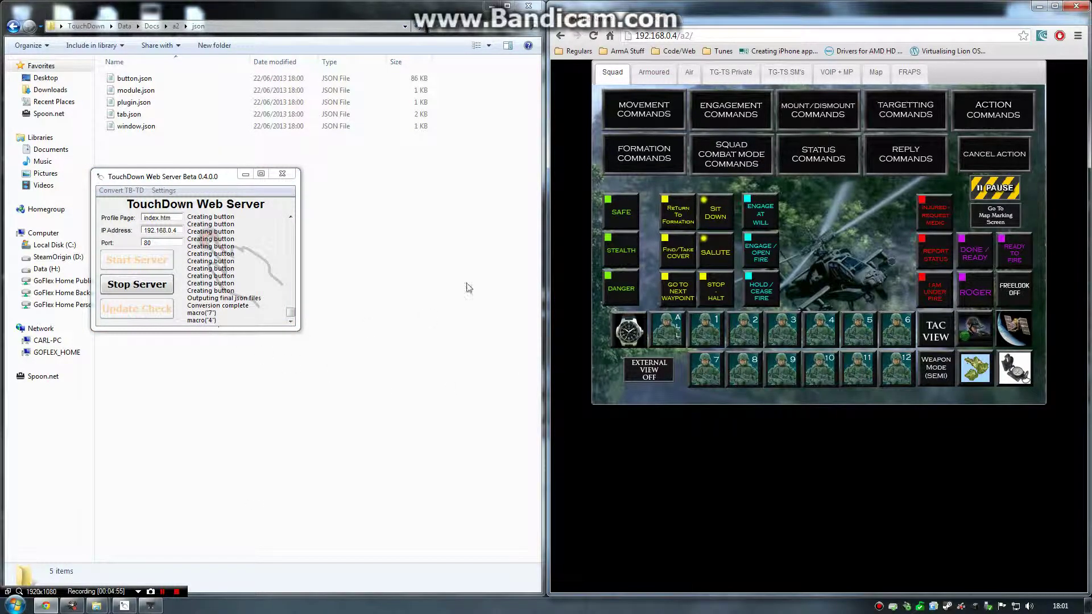
{"action": "right_click", "coordinate": [605, 222]}
{"action": "left_click", "coordinate": [642, 419]}
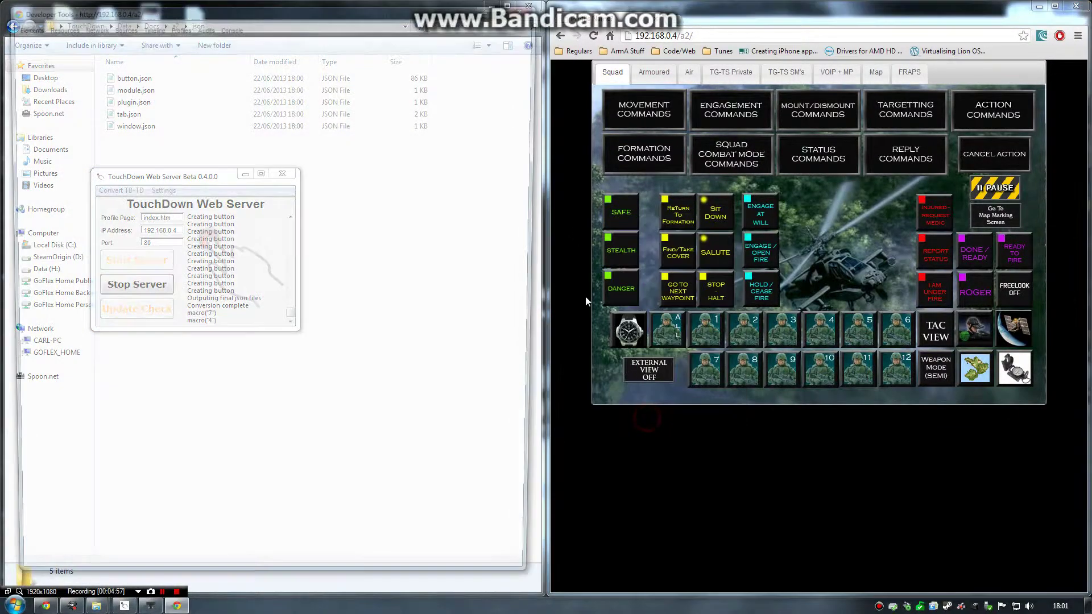
Examine the OrdersCombatModeSafe link and its image element in Developer Tools, then close it.
{"action": "left_click_drag", "start_coordinate": [239, 8], "coordinate": [620, 46]}
{"action": "scroll", "coordinate": [585, 398], "scroll_direction": "down", "scroll_amount": 5}
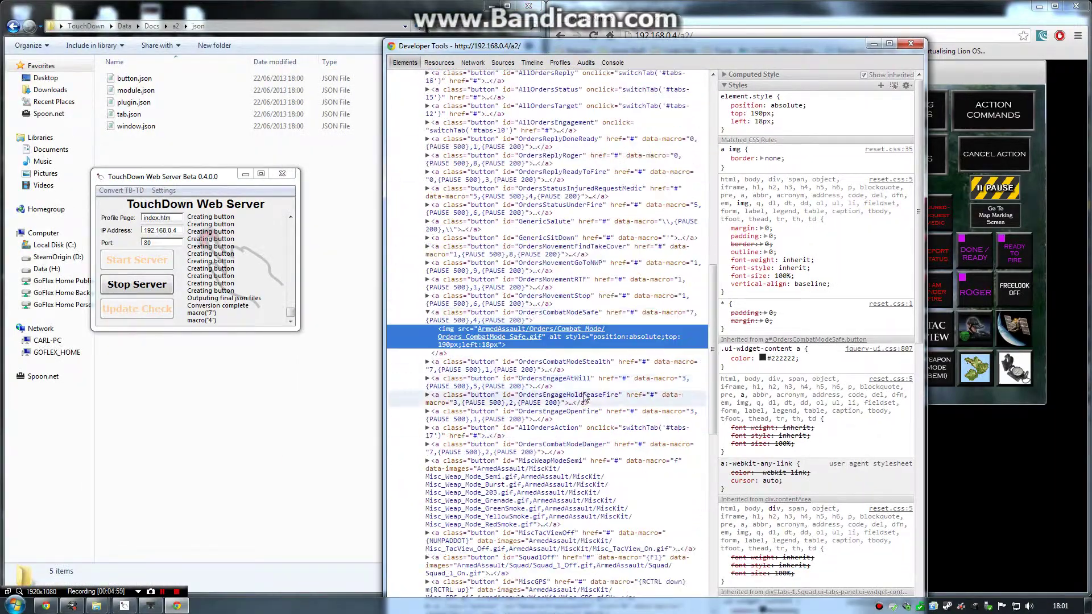
{"action": "left_click", "coordinate": [433, 320]}
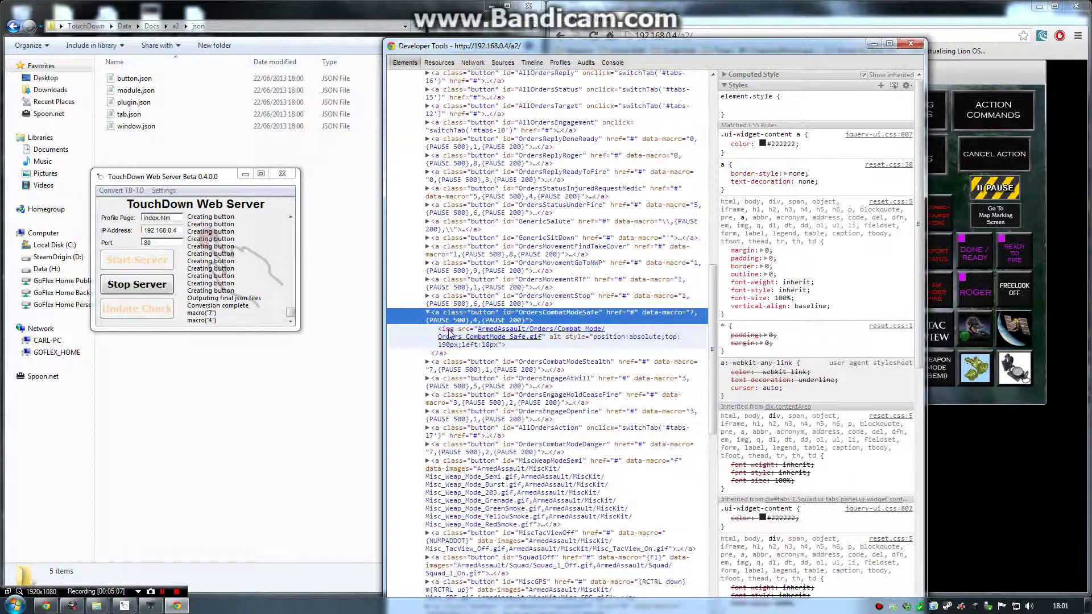
{"action": "left_click", "coordinate": [450, 332]}
{"action": "left_click", "coordinate": [450, 317]}
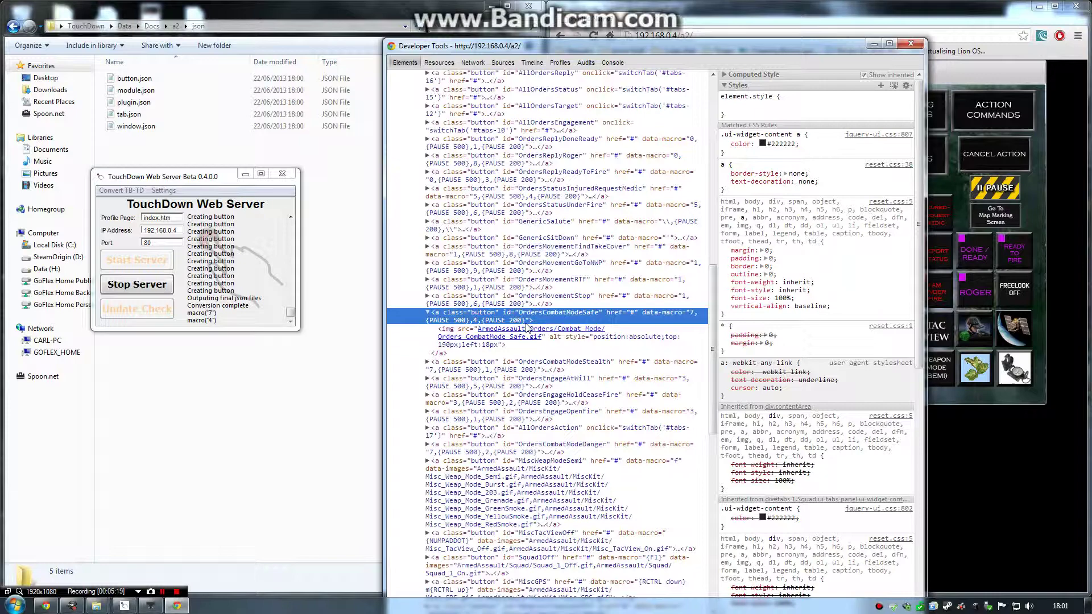
{"action": "left_click", "coordinate": [908, 44]}
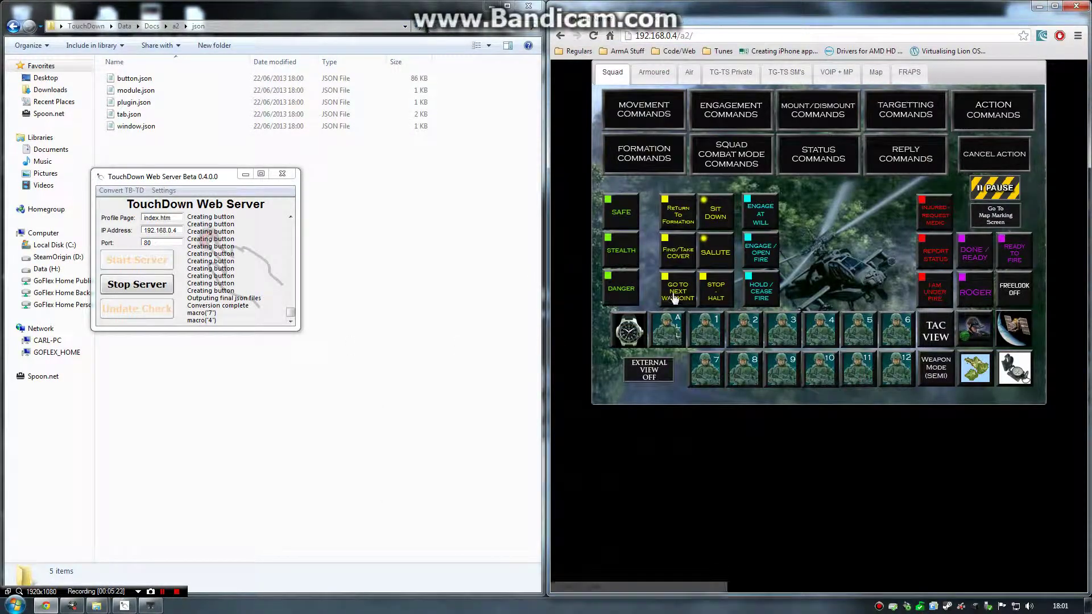
Trigger the FIND/TAKE COVER macro, open the Movement Commands panel, and return to Squad.
{"action": "left_click", "coordinate": [676, 254]}
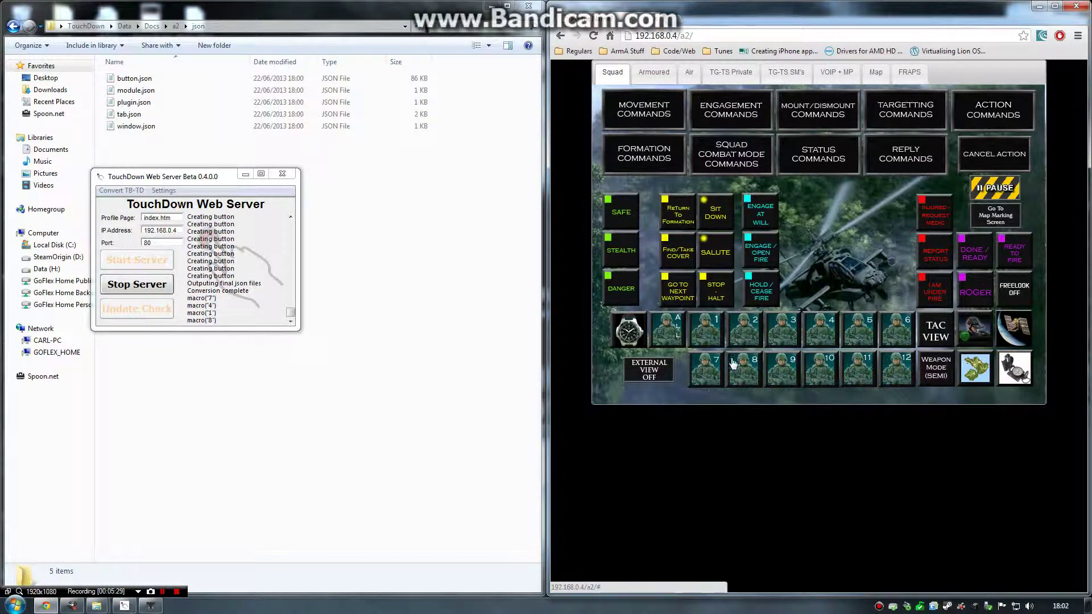
{"action": "left_click", "coordinate": [663, 112]}
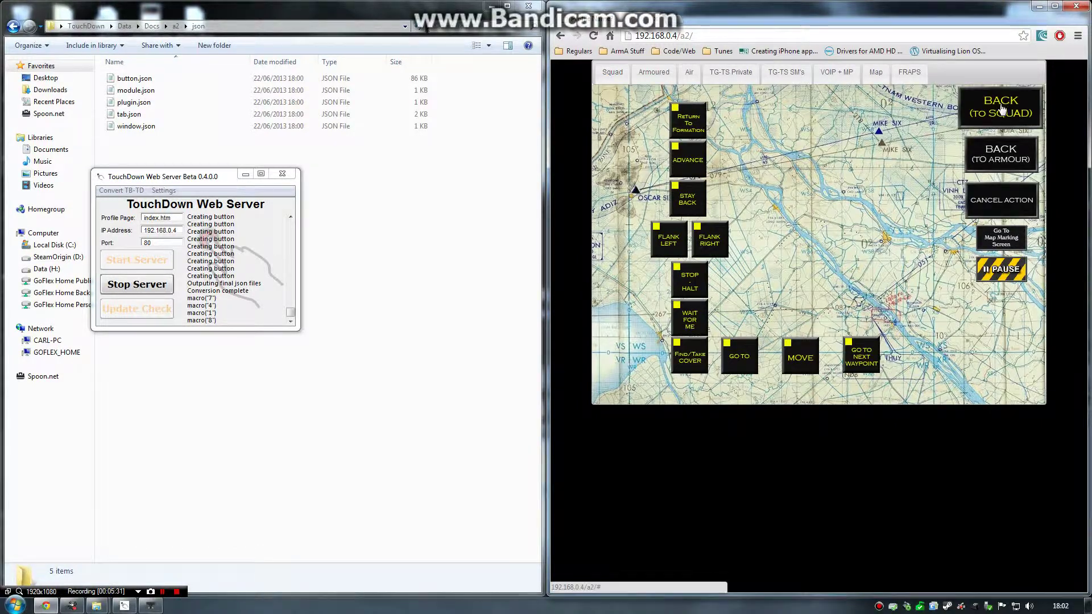
{"action": "left_click", "coordinate": [1002, 109]}
{"action": "left_click", "coordinate": [743, 113]}
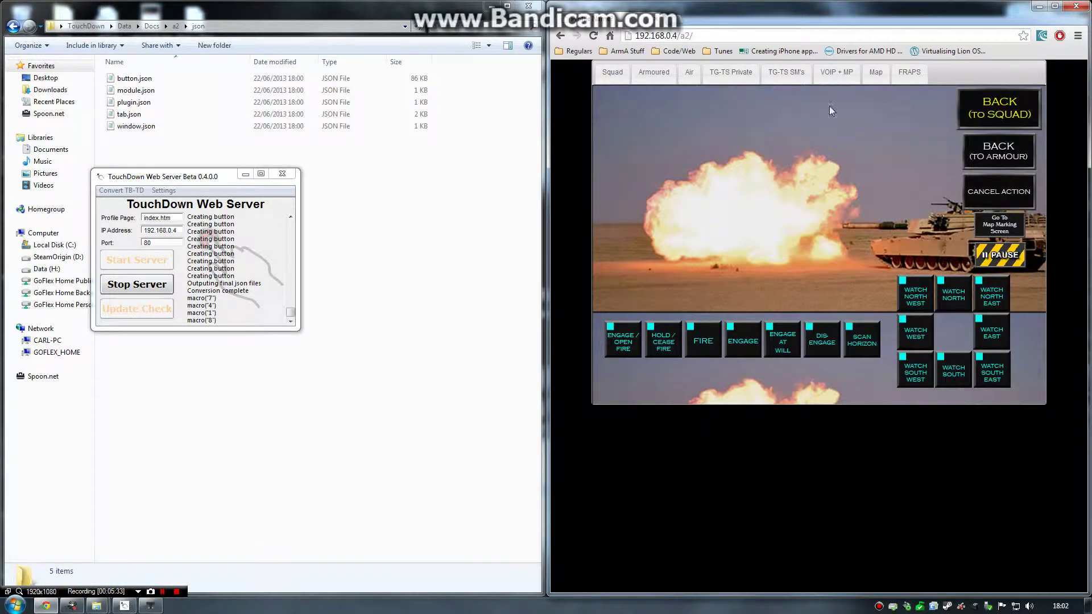
{"action": "left_click", "coordinate": [991, 126]}
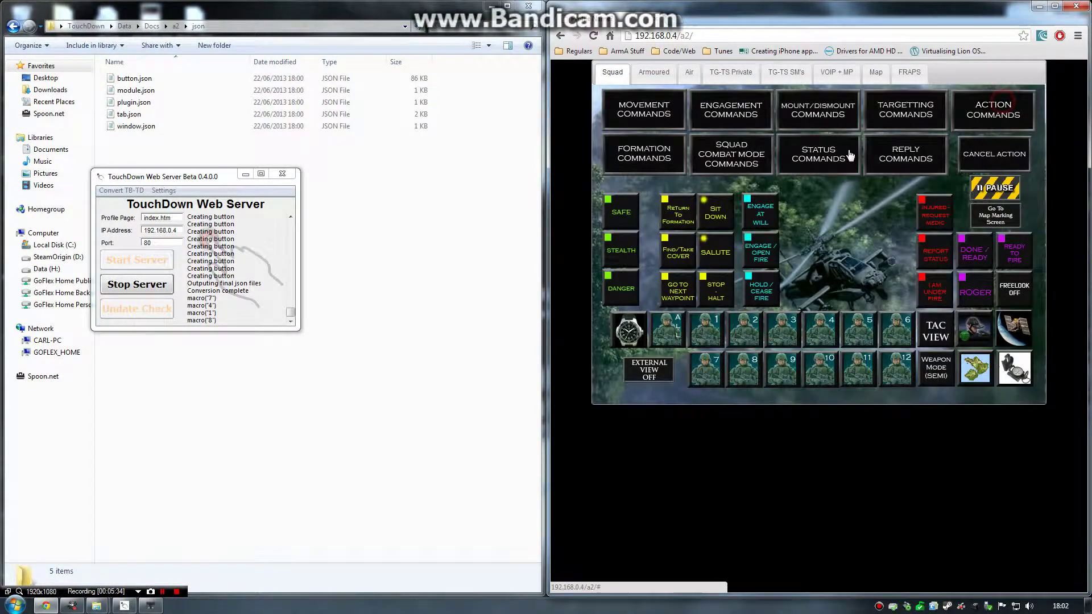
Page through Armoured, Air, TG-TS, VOIP + MP and FRAPS panels, ending on TG-TS Private.
{"action": "left_click", "coordinate": [654, 73]}
{"action": "left_click", "coordinate": [688, 72]}
{"action": "left_click", "coordinate": [717, 77]}
{"action": "left_click", "coordinate": [785, 73]}
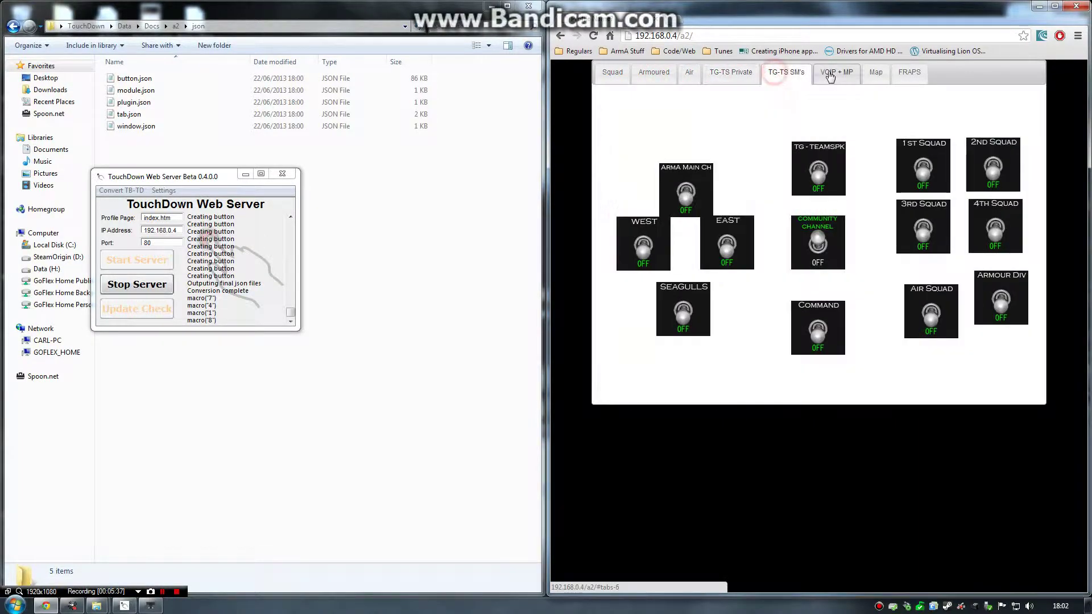
{"action": "left_click", "coordinate": [836, 72]}
{"action": "left_click", "coordinate": [911, 74]}
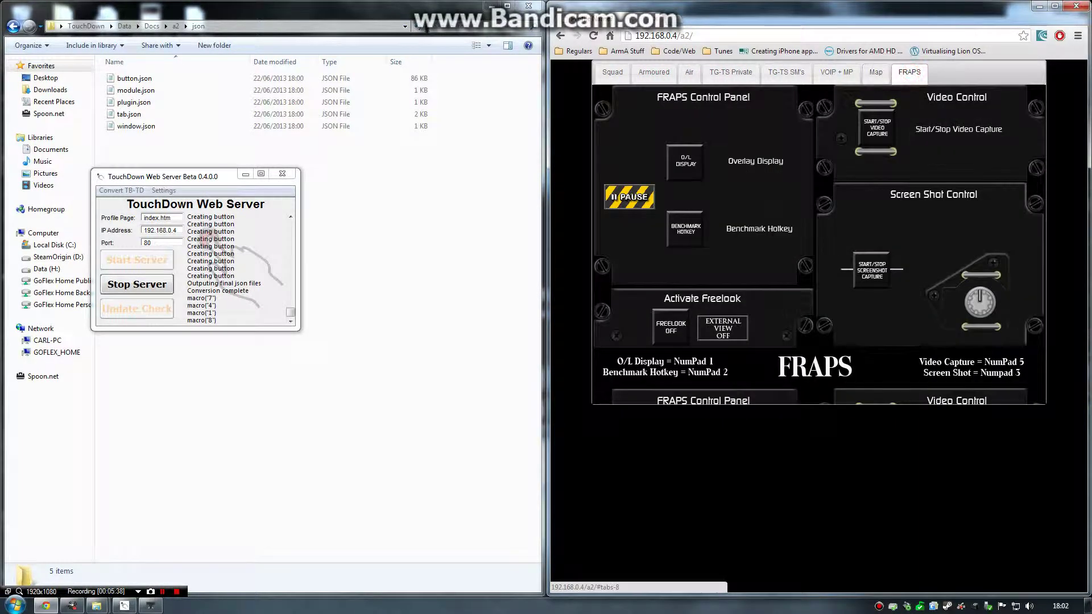
{"action": "left_click", "coordinate": [614, 76]}
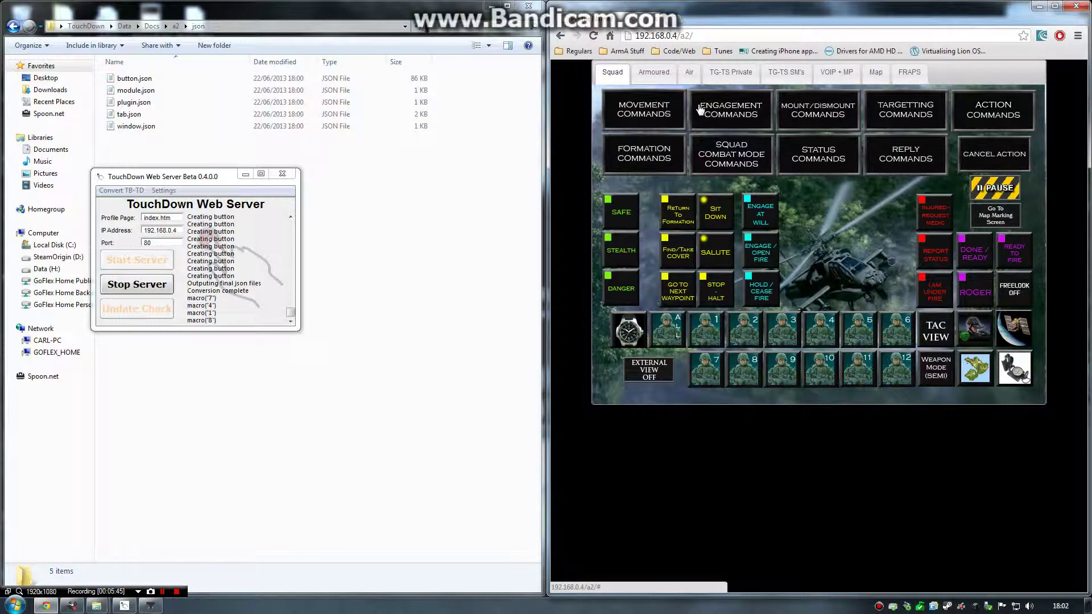
{"action": "left_click", "coordinate": [653, 76]}
{"action": "left_click", "coordinate": [731, 72]}
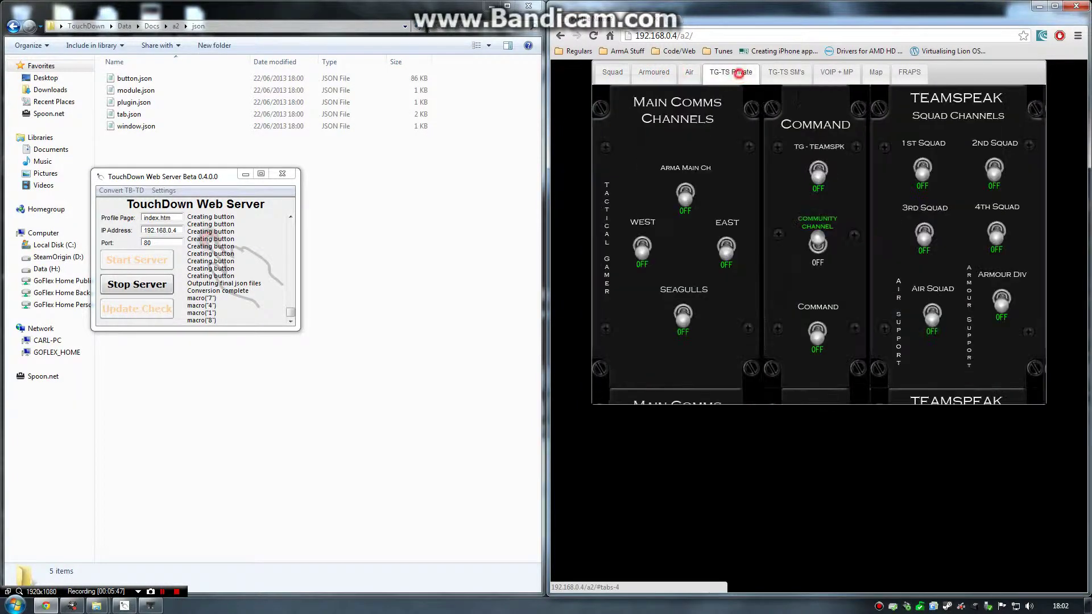
In TouchBuddy Toolkit, flip between the original Movement and Engagement panels and view Air, then return to Chrome.
{"action": "left_click", "coordinate": [80, 606]}
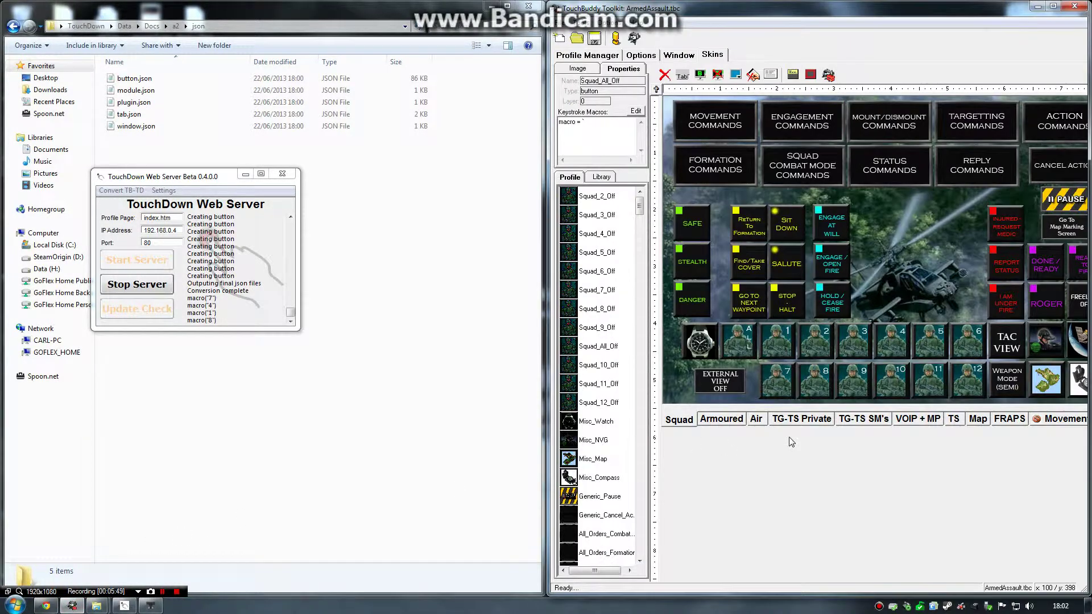
{"action": "left_click", "coordinate": [1032, 421]}
{"action": "left_click", "coordinate": [1034, 424]}
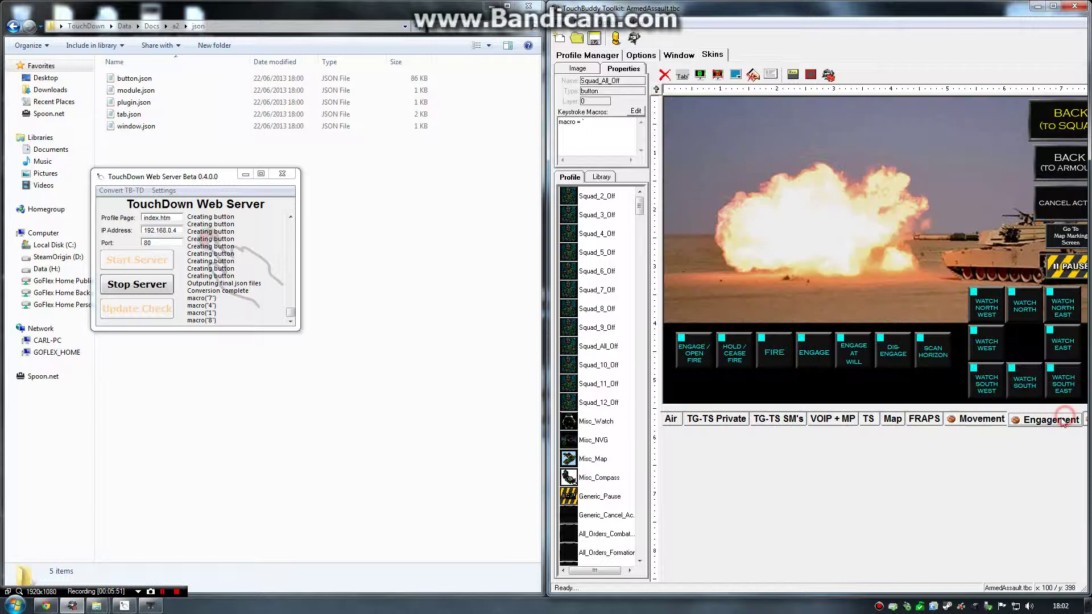
{"action": "left_click", "coordinate": [1032, 424]}
{"action": "left_click", "coordinate": [1031, 424]}
{"action": "left_click", "coordinate": [1029, 425]}
{"action": "left_click", "coordinate": [1029, 425]}
{"action": "left_click", "coordinate": [1028, 421]}
{"action": "left_click", "coordinate": [987, 426]}
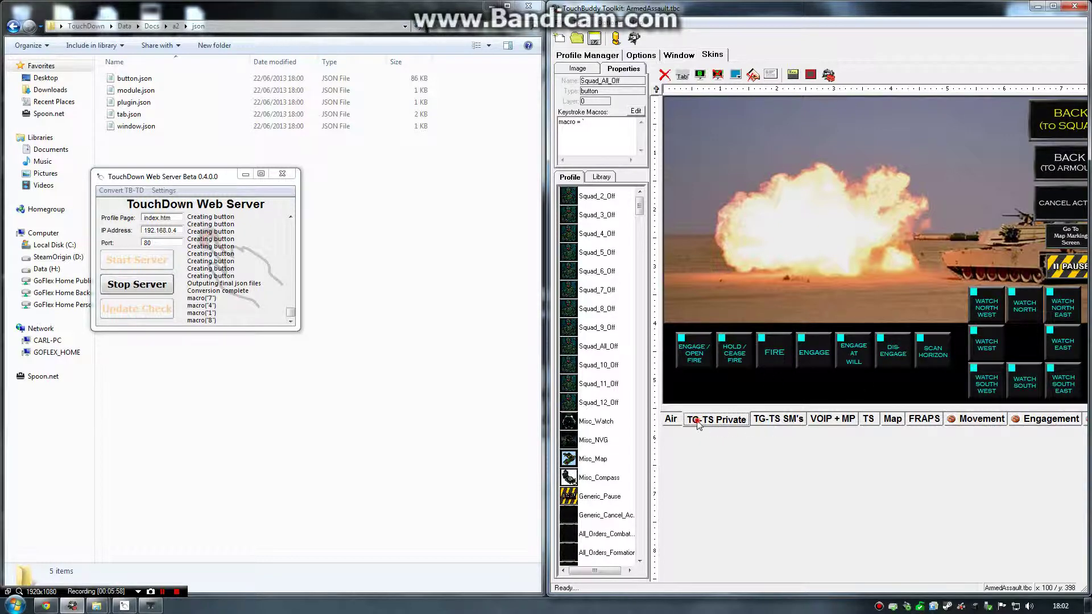
{"action": "left_click", "coordinate": [673, 419]}
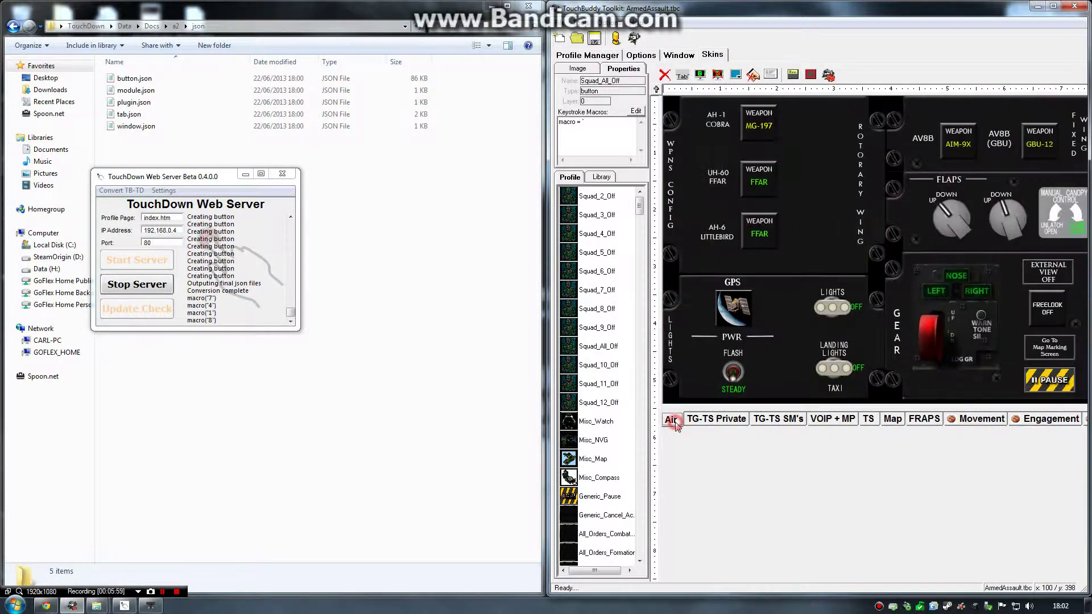
{"action": "left_click", "coordinate": [45, 605]}
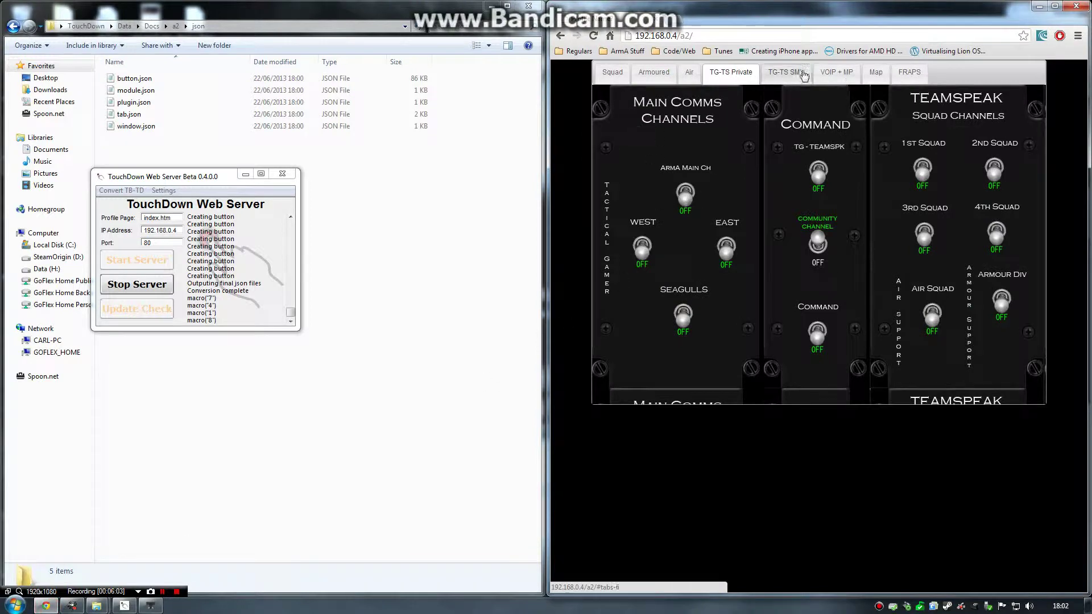
Cycle through TG-TS SM's, VOIP + MP, FRAPS, Map and Armoured back to Squad, then show CL-Eye Test.
{"action": "left_click", "coordinate": [786, 72]}
{"action": "left_click", "coordinate": [835, 72]}
{"action": "left_click", "coordinate": [910, 72]}
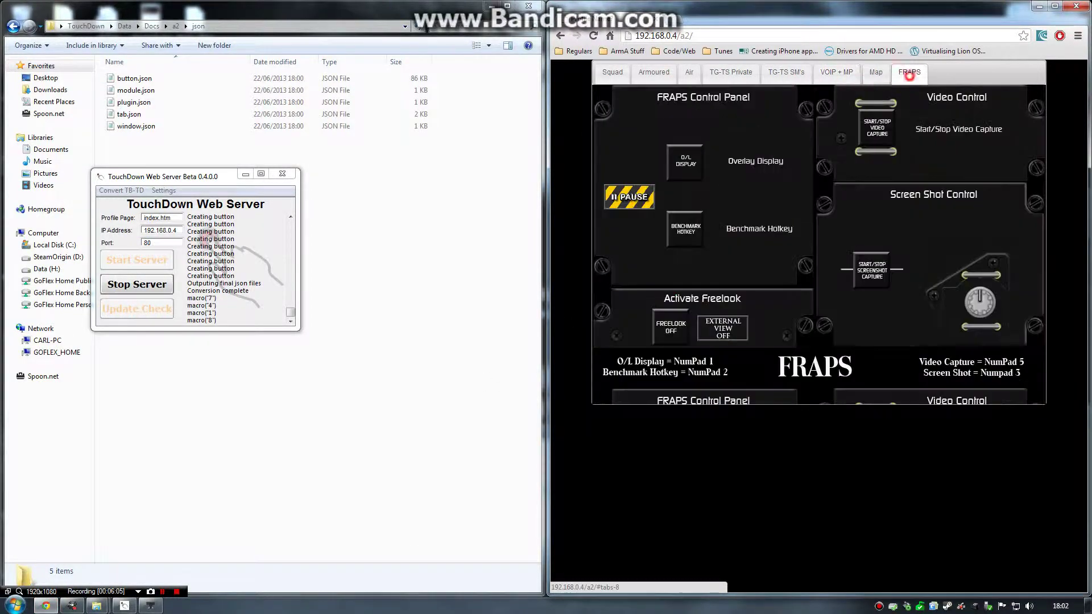
{"action": "left_click", "coordinate": [876, 73]}
{"action": "left_click", "coordinate": [835, 72]}
{"action": "left_click", "coordinate": [785, 73]}
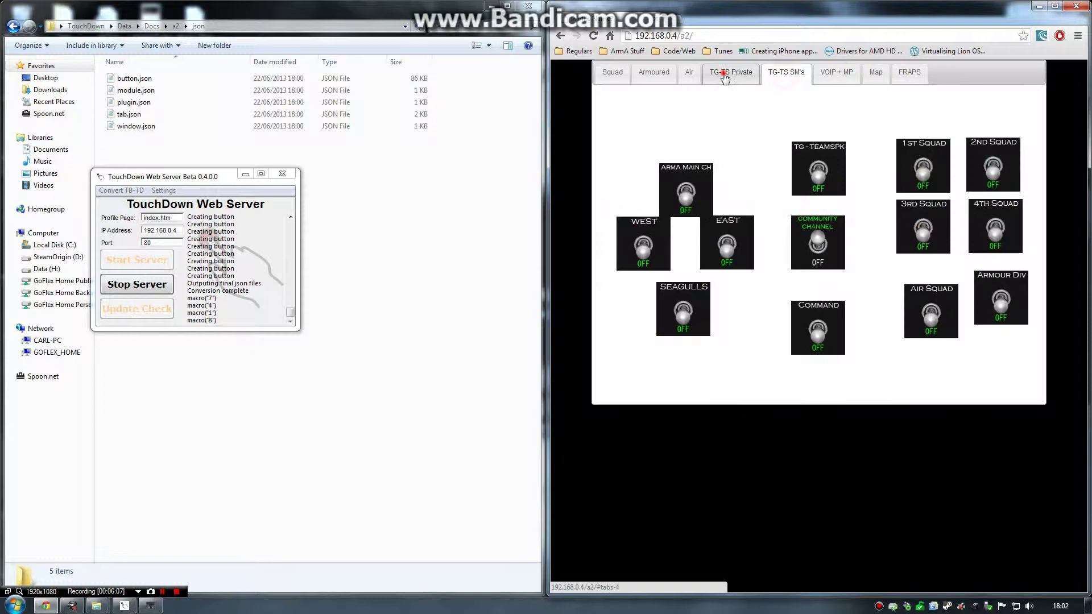
{"action": "left_click", "coordinate": [730, 73]}
{"action": "left_click", "coordinate": [654, 72]}
{"action": "left_click", "coordinate": [612, 72]}
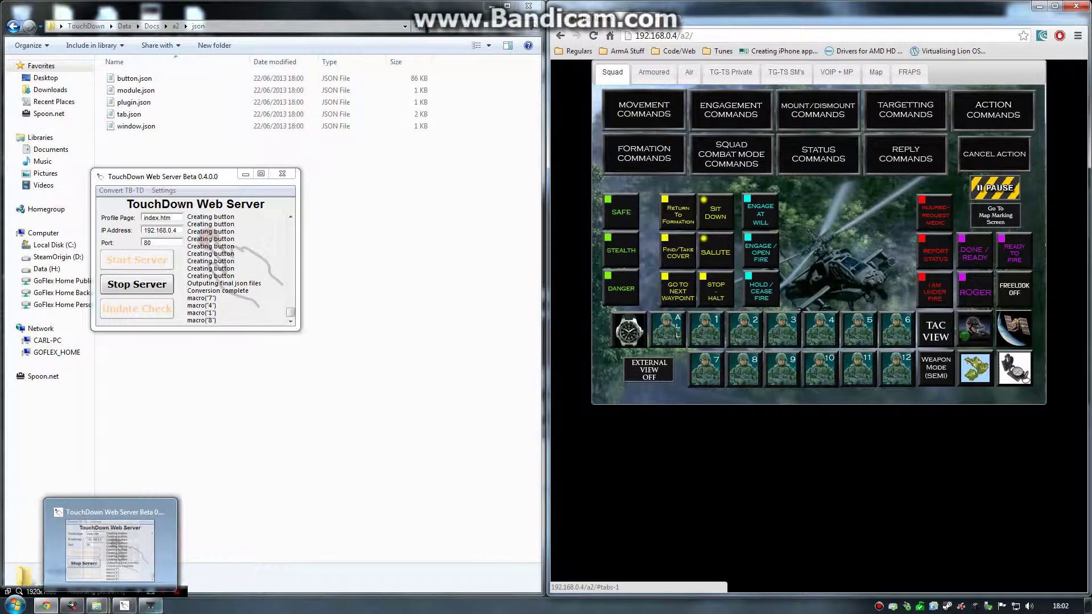
{"action": "left_click", "coordinate": [158, 607]}
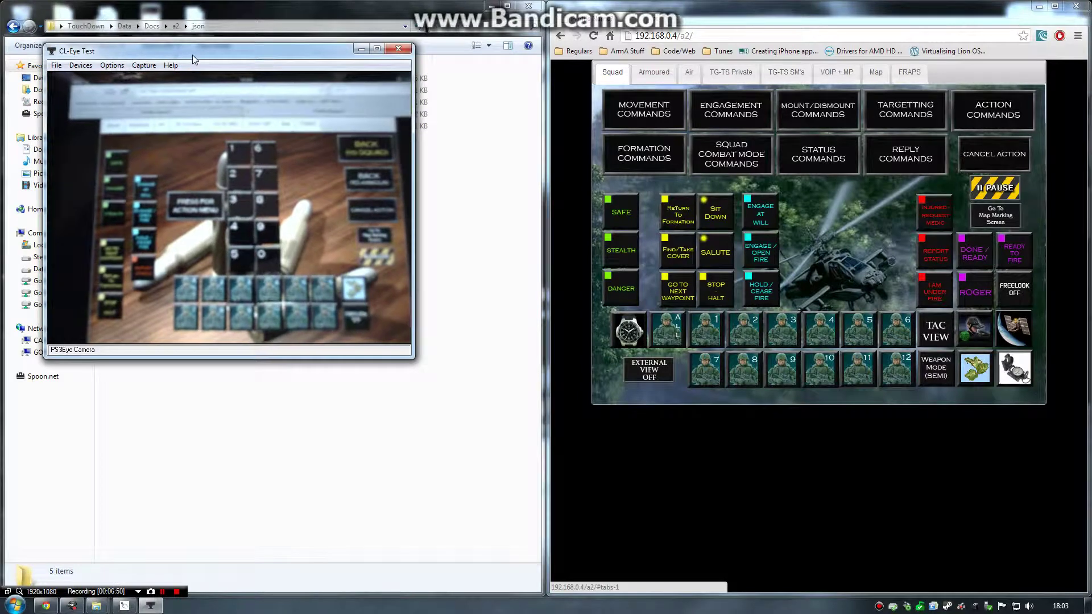
Slide the CL-Eye Test camera window right to uncover the server, then minimize it.
{"action": "left_click_drag", "start_coordinate": [192, 55], "coordinate": [455, 77]}
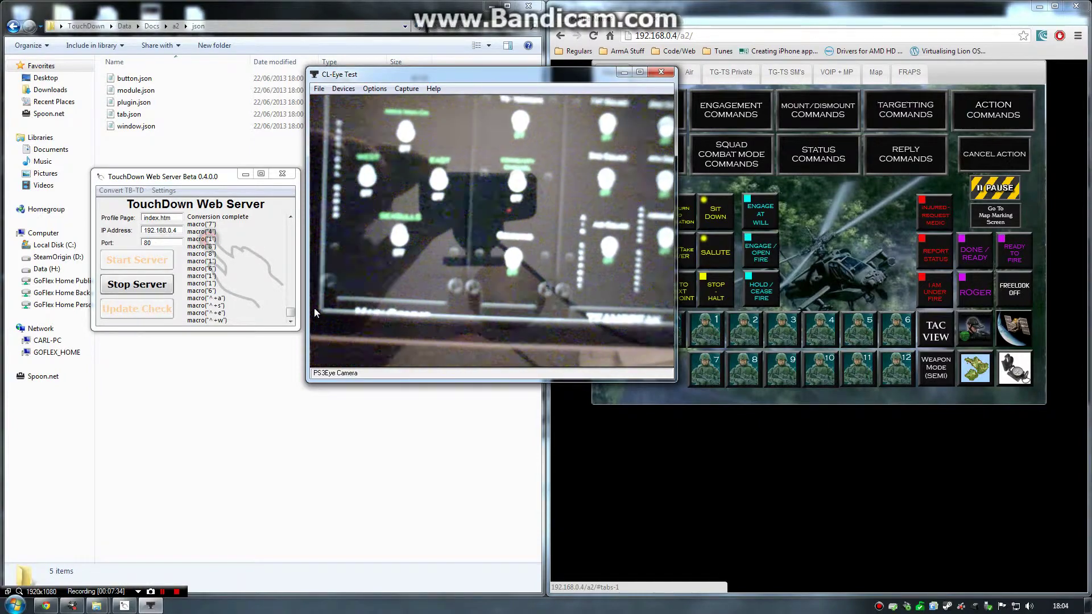
{"action": "left_click", "coordinate": [623, 72]}
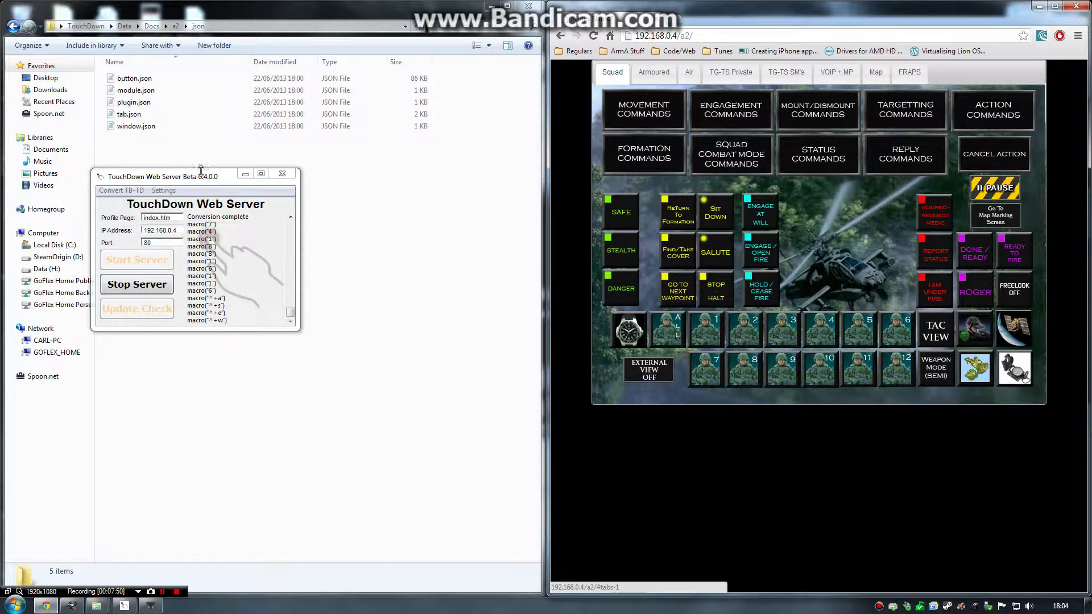
Drag the TouchDown Web Server window in small moves toward the screen middle beside Chrome.
{"action": "left_click_drag", "start_coordinate": [204, 176], "coordinate": [271, 165]}
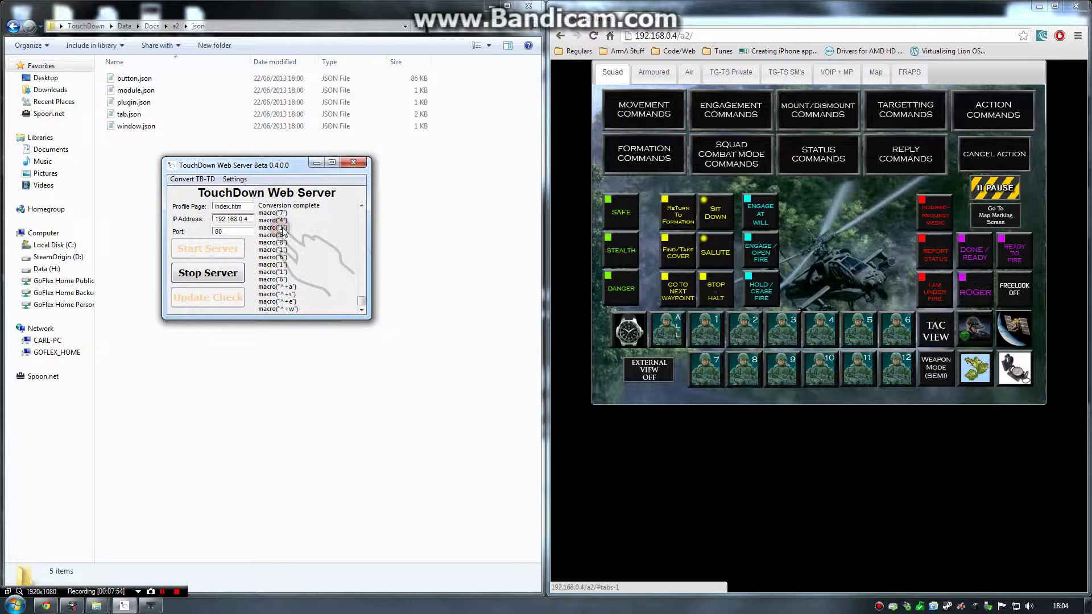
{"action": "left_click_drag", "start_coordinate": [271, 174], "coordinate": [292, 212]}
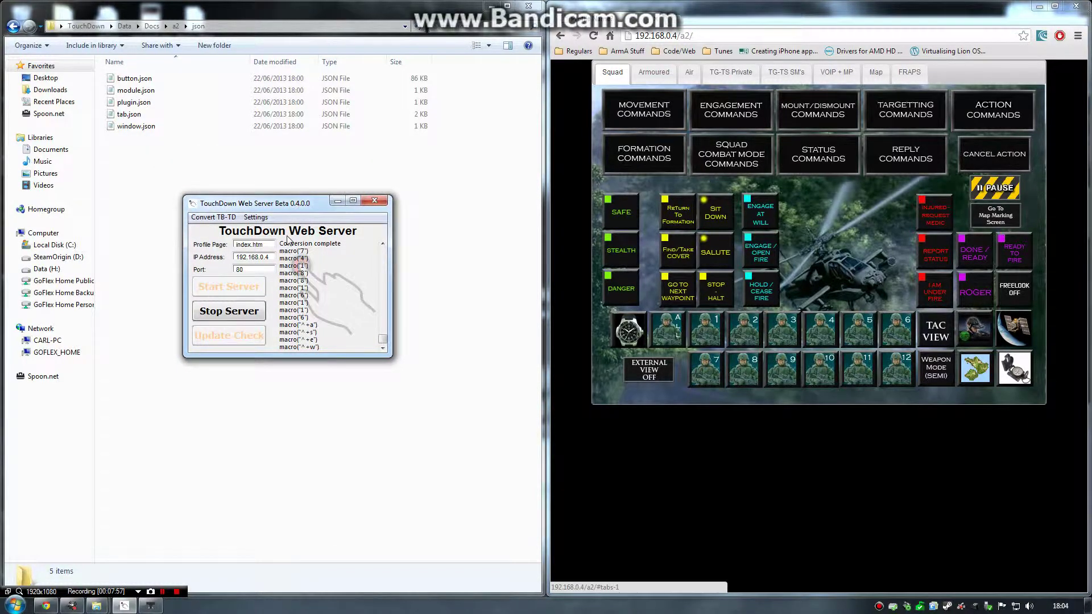
{"action": "left_click_drag", "start_coordinate": [278, 208], "coordinate": [310, 216]}
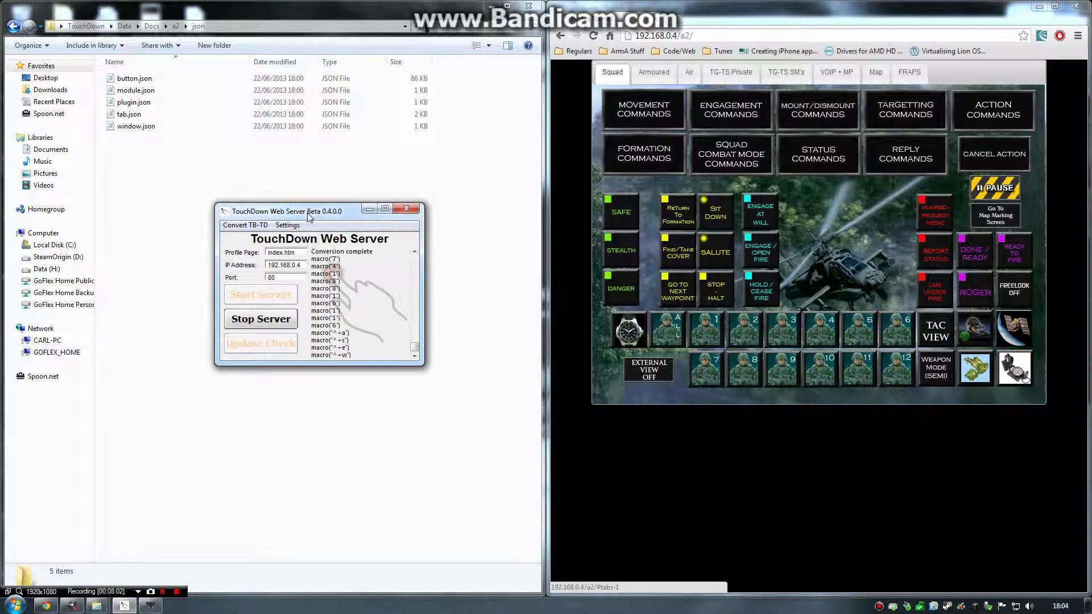
{"action": "mouse_move", "coordinate": [321, 216]}
{"action": "left_mouse_down"}
{"action": "mouse_move", "coordinate": [344, 236]}
{"action": "mouse_move", "coordinate": [328, 228]}
{"action": "left_mouse_up"}
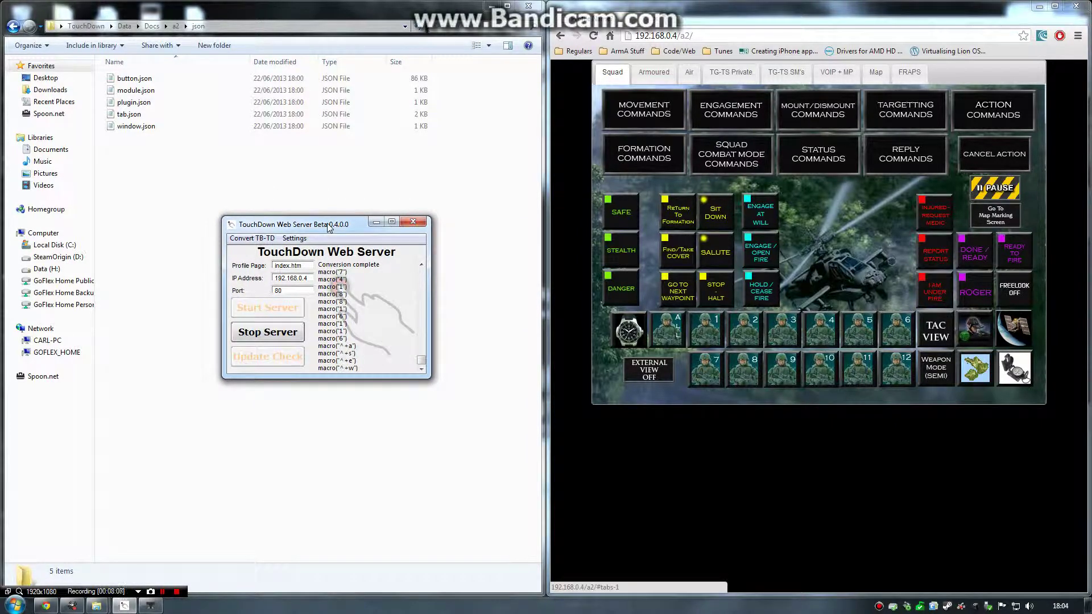
{"action": "left_click_drag", "start_coordinate": [349, 230], "coordinate": [372, 211]}
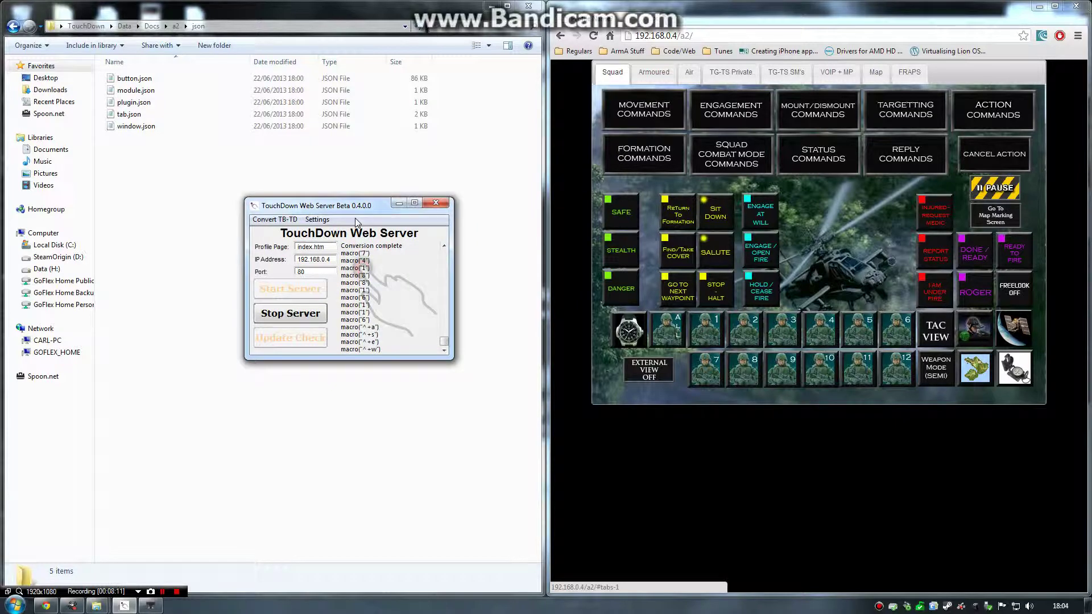
{"action": "mouse_move", "coordinate": [379, 208]}
{"action": "left_mouse_down"}
{"action": "mouse_move", "coordinate": [377, 236]}
{"action": "mouse_move", "coordinate": [383, 220]}
{"action": "left_mouse_up"}
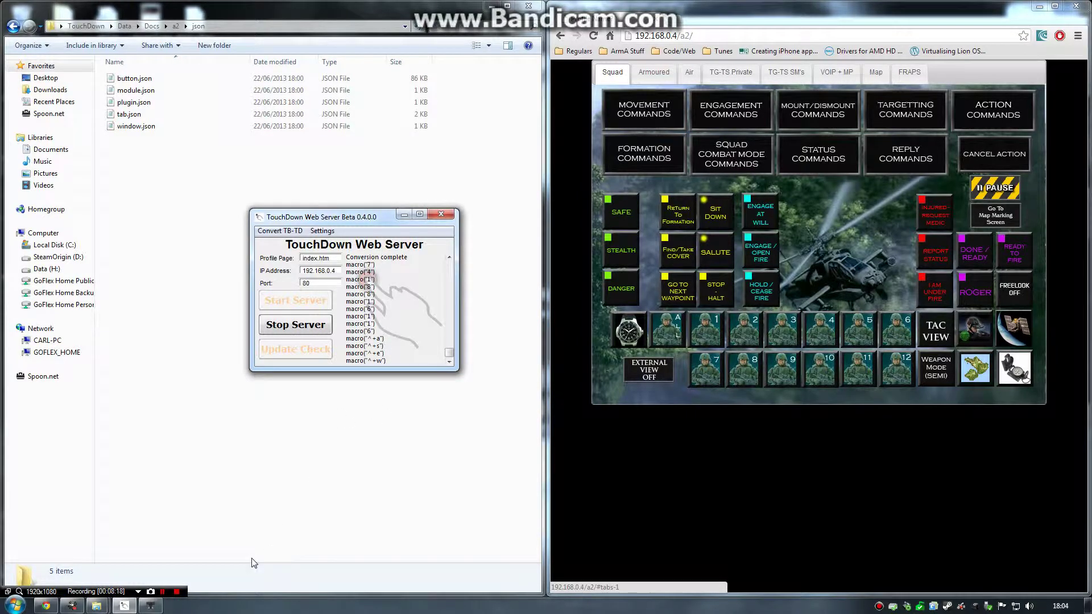
{"action": "mouse_move", "coordinate": [133, 604]}
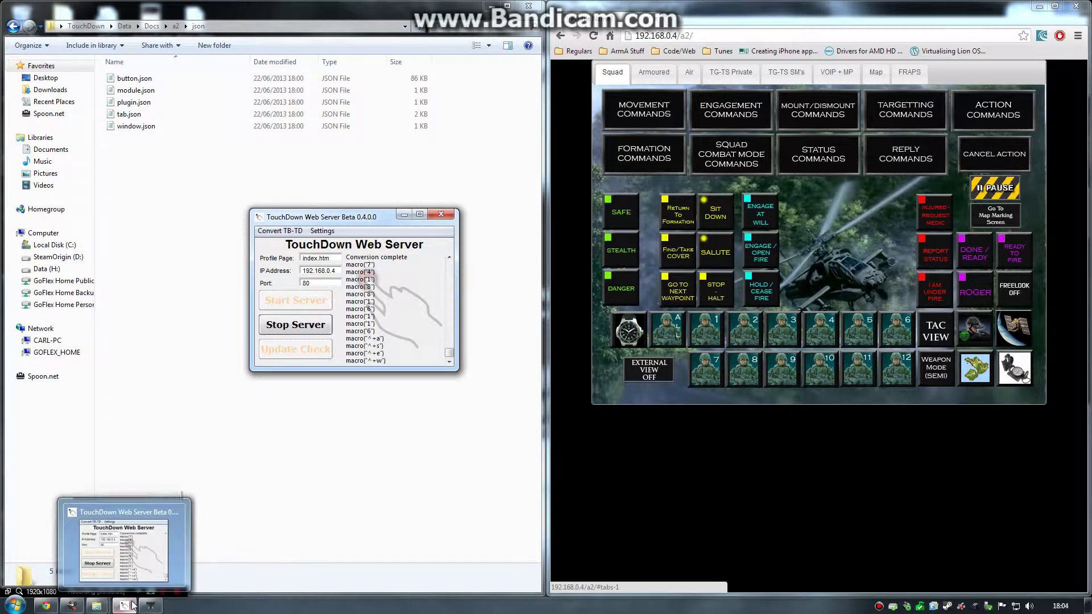